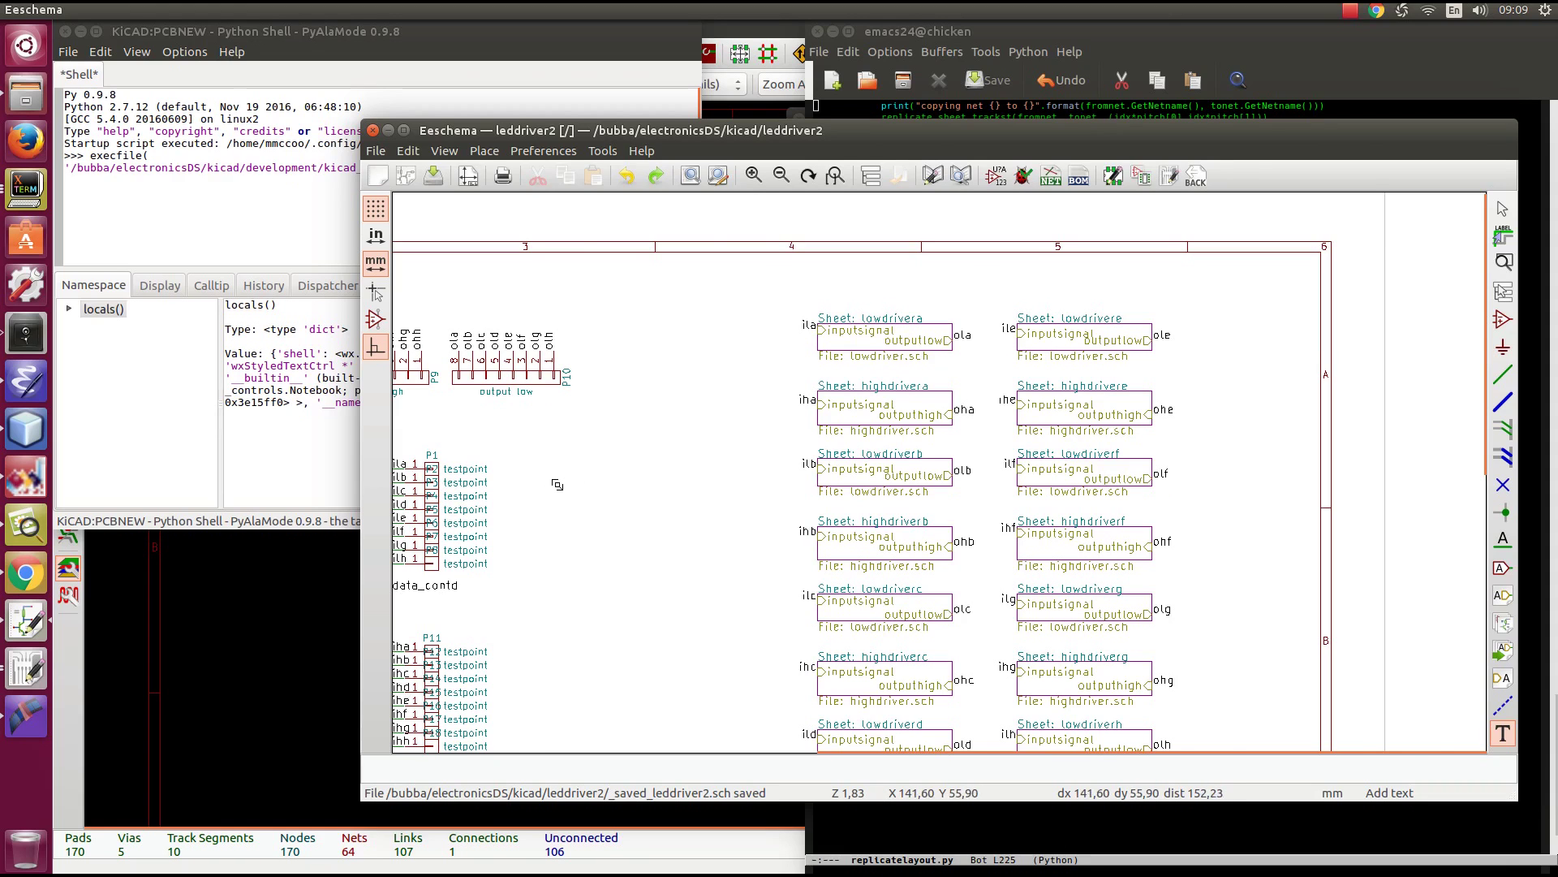
# Enter the lowdrivera sheet in the schematic to examine its circuit, and return to the root sheet
pyautogui.scroll(2, 573, 479)
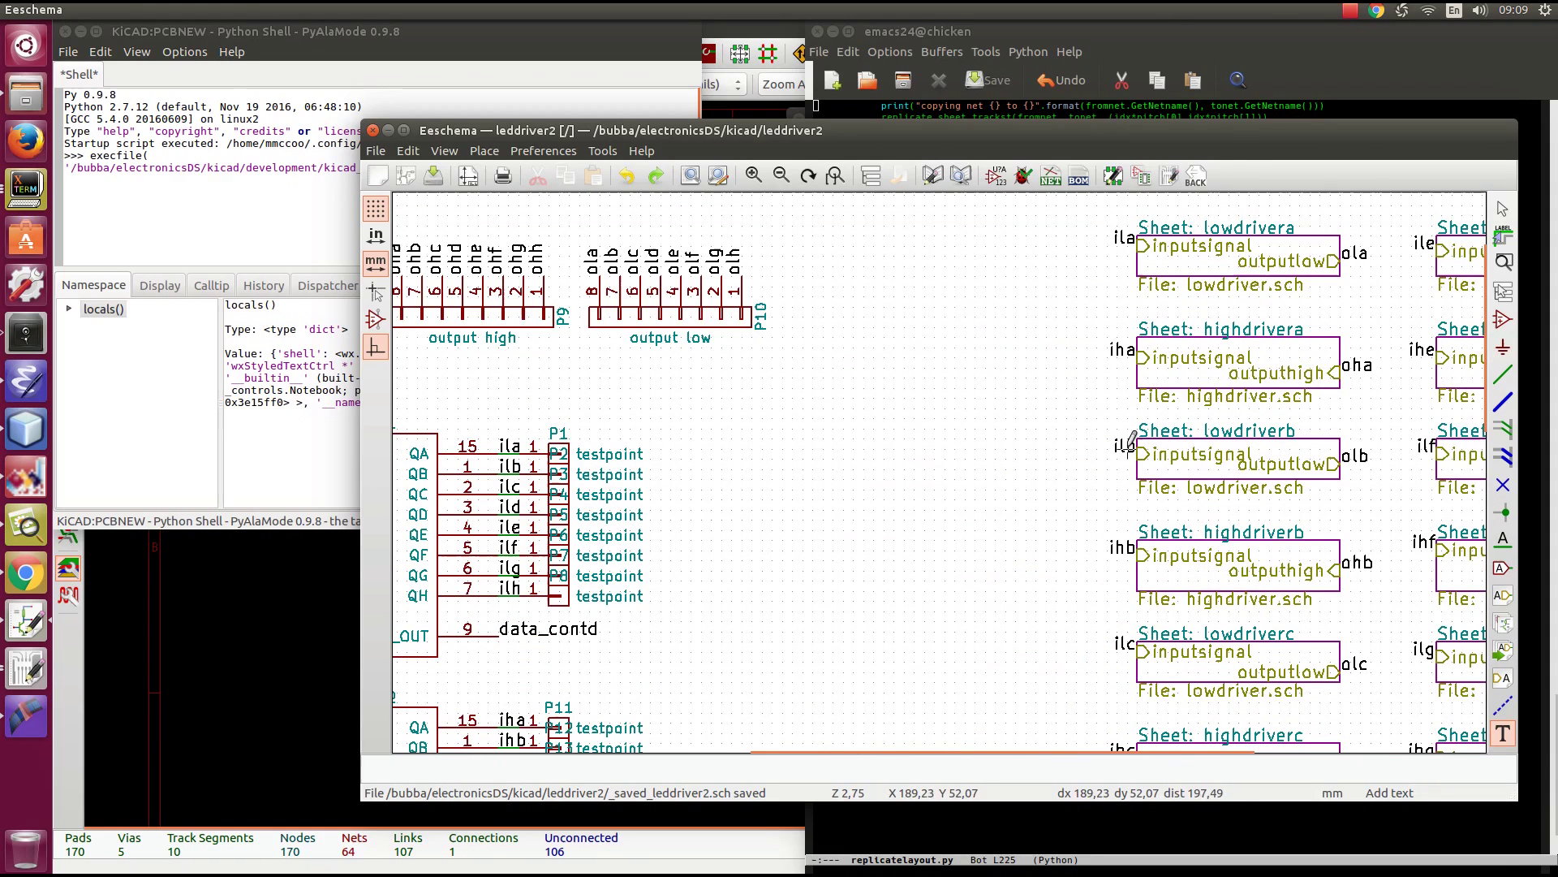
pyautogui.hscroll(5, 686, 479)
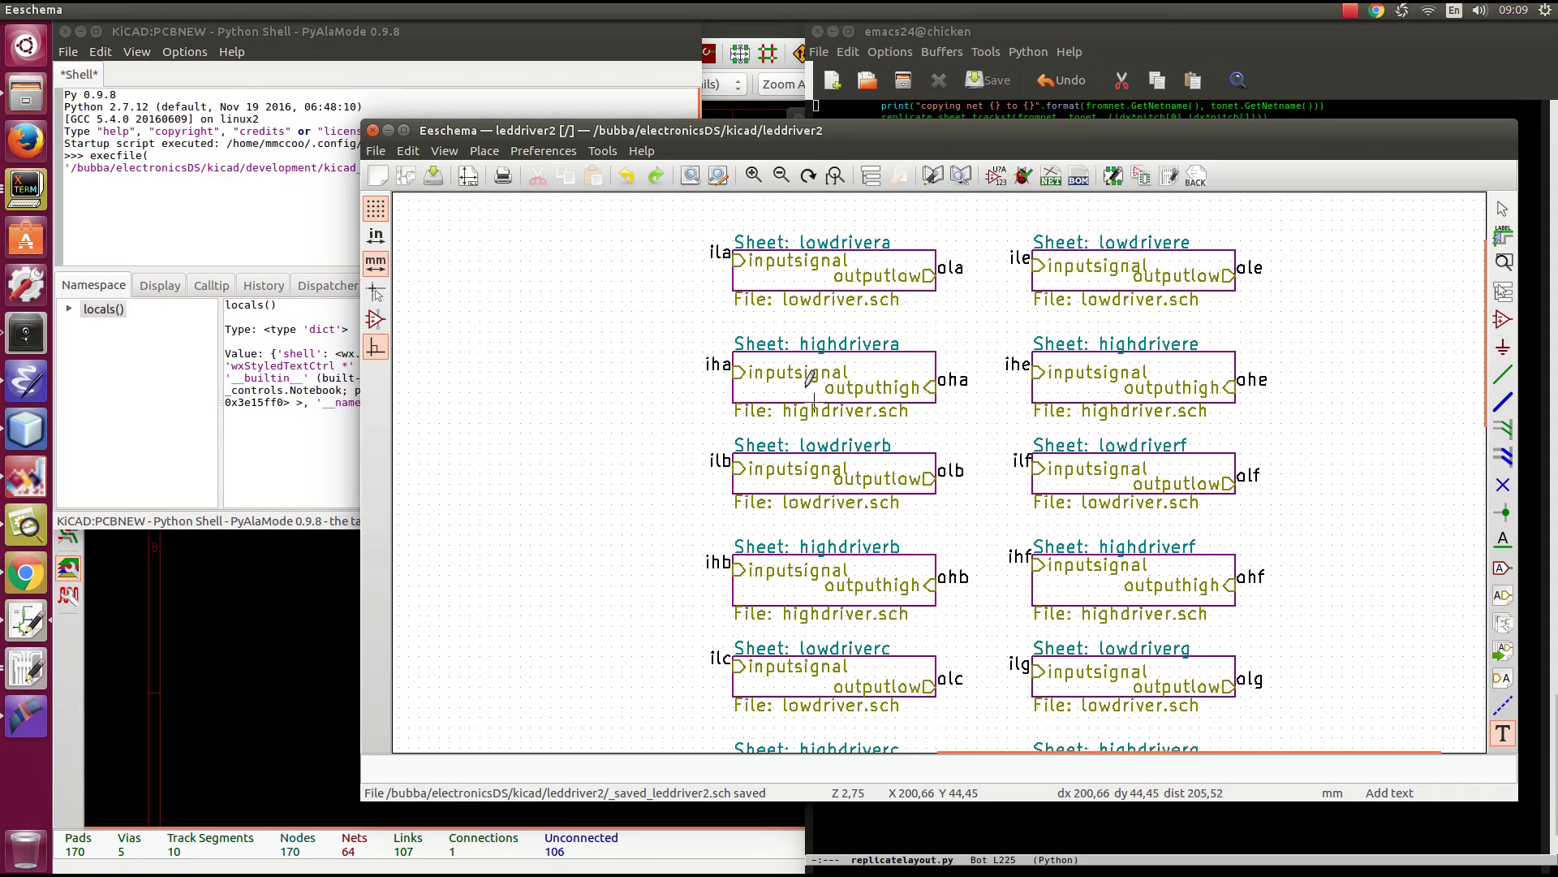
pyautogui.rightClick(773, 280)
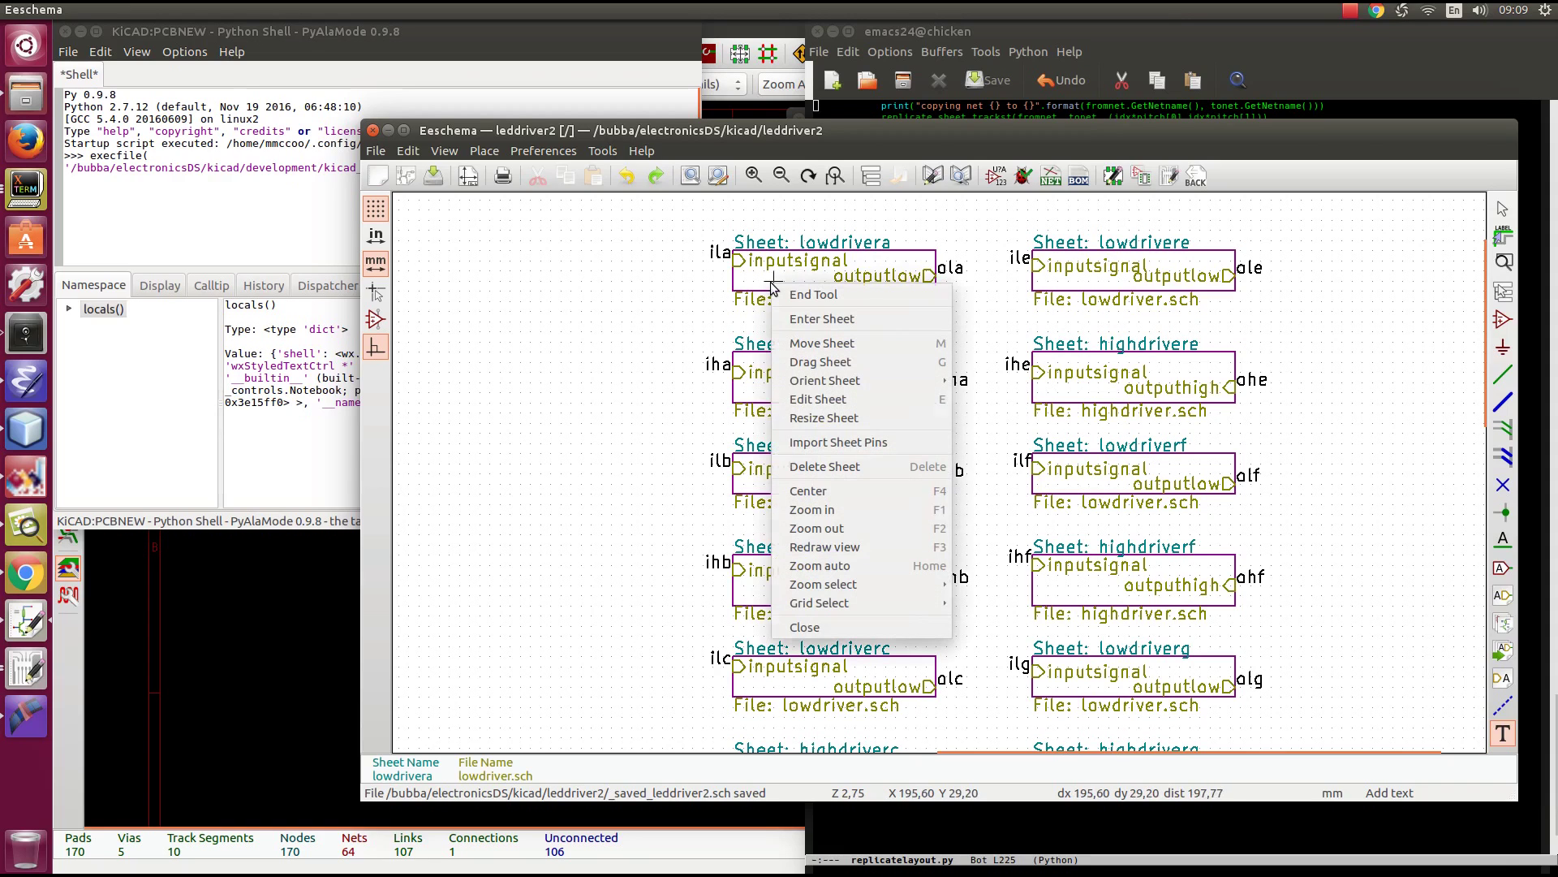
pyautogui.click(820, 319)
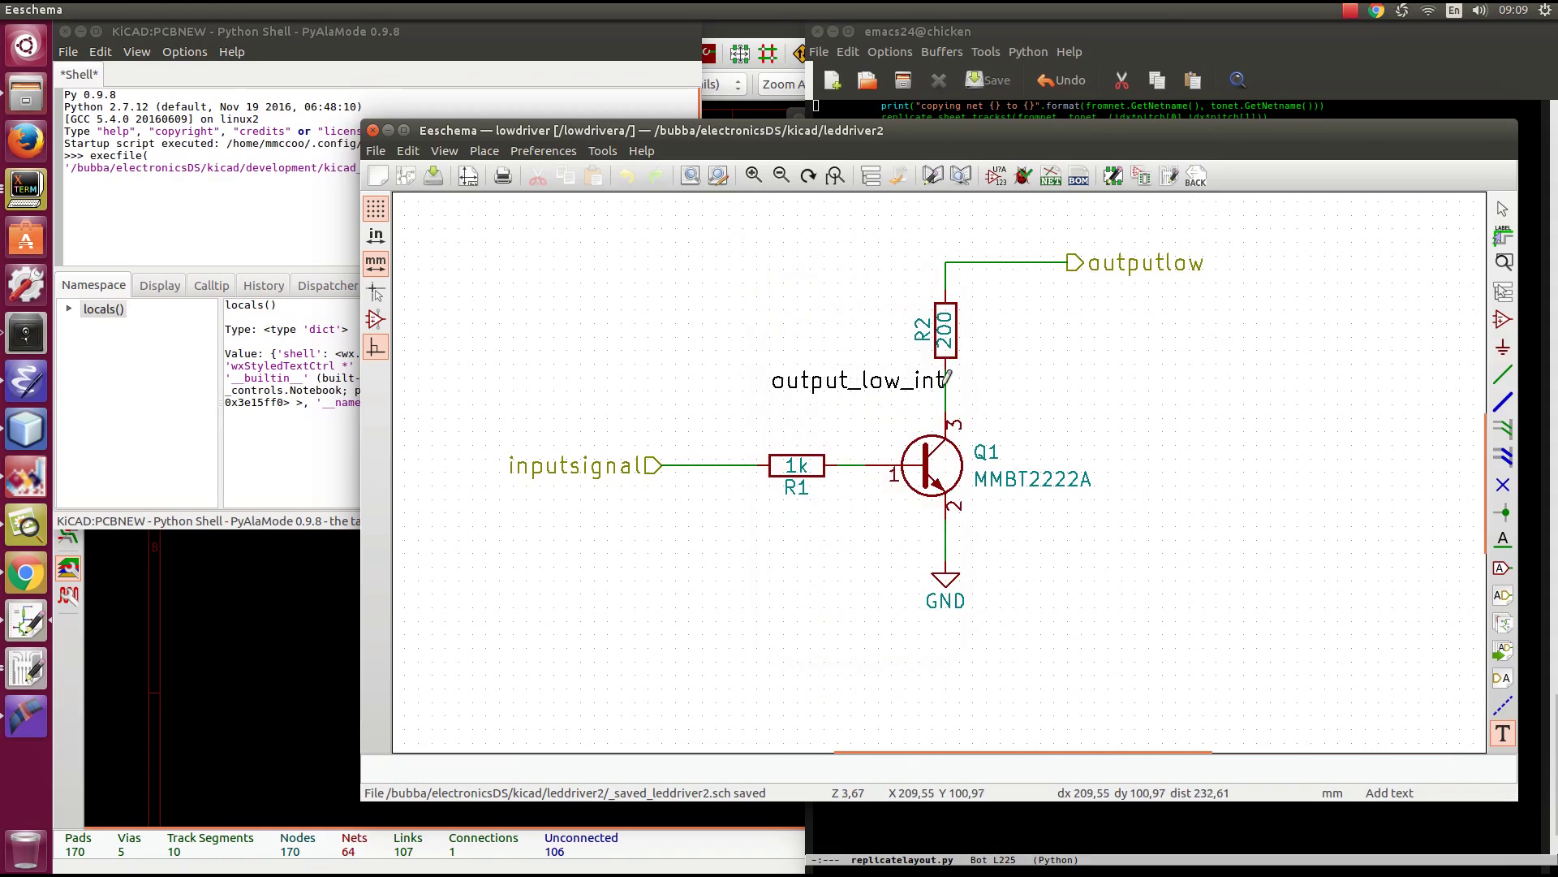
pyautogui.rightClick(580, 311)
pyautogui.click(617, 349)
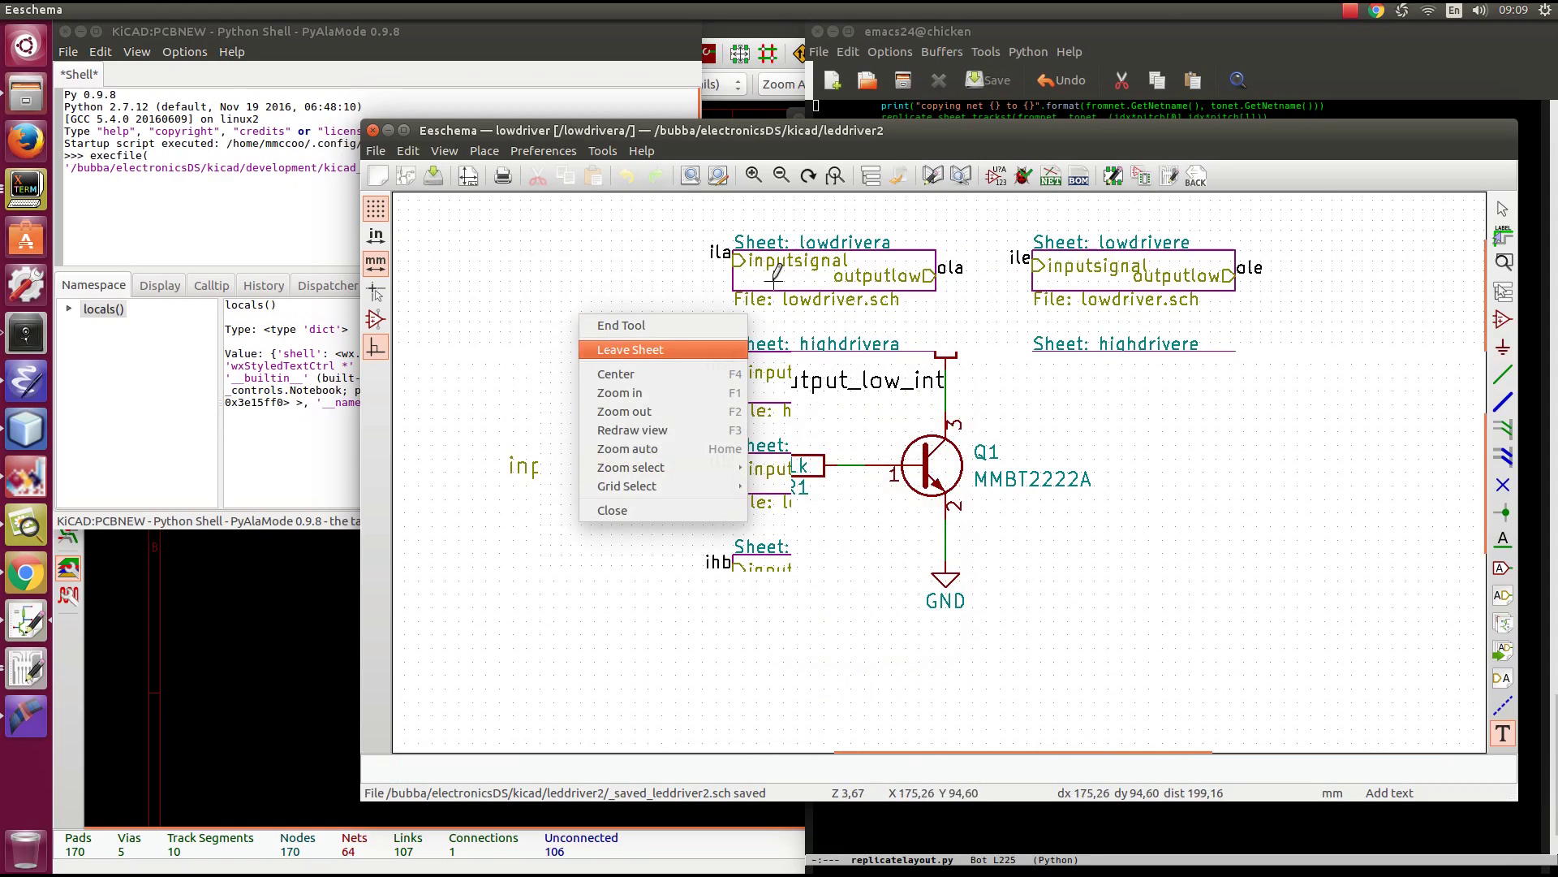
# Enter the highdrivera sheet to examine its circuit, and return to the root sheet
pyautogui.rightClick(795, 379)
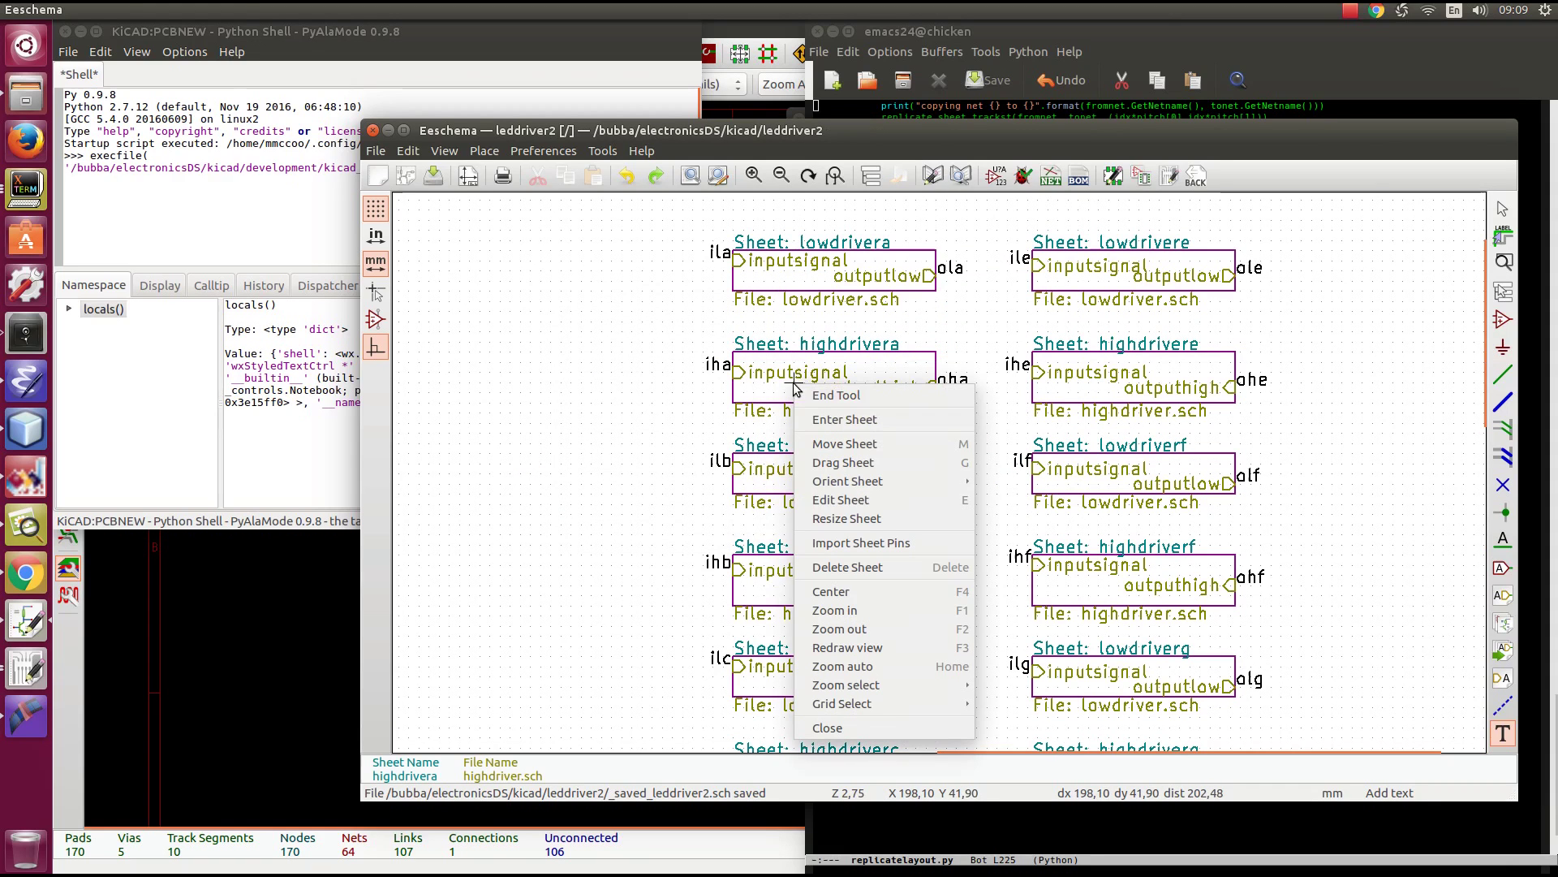
pyautogui.click(820, 418)
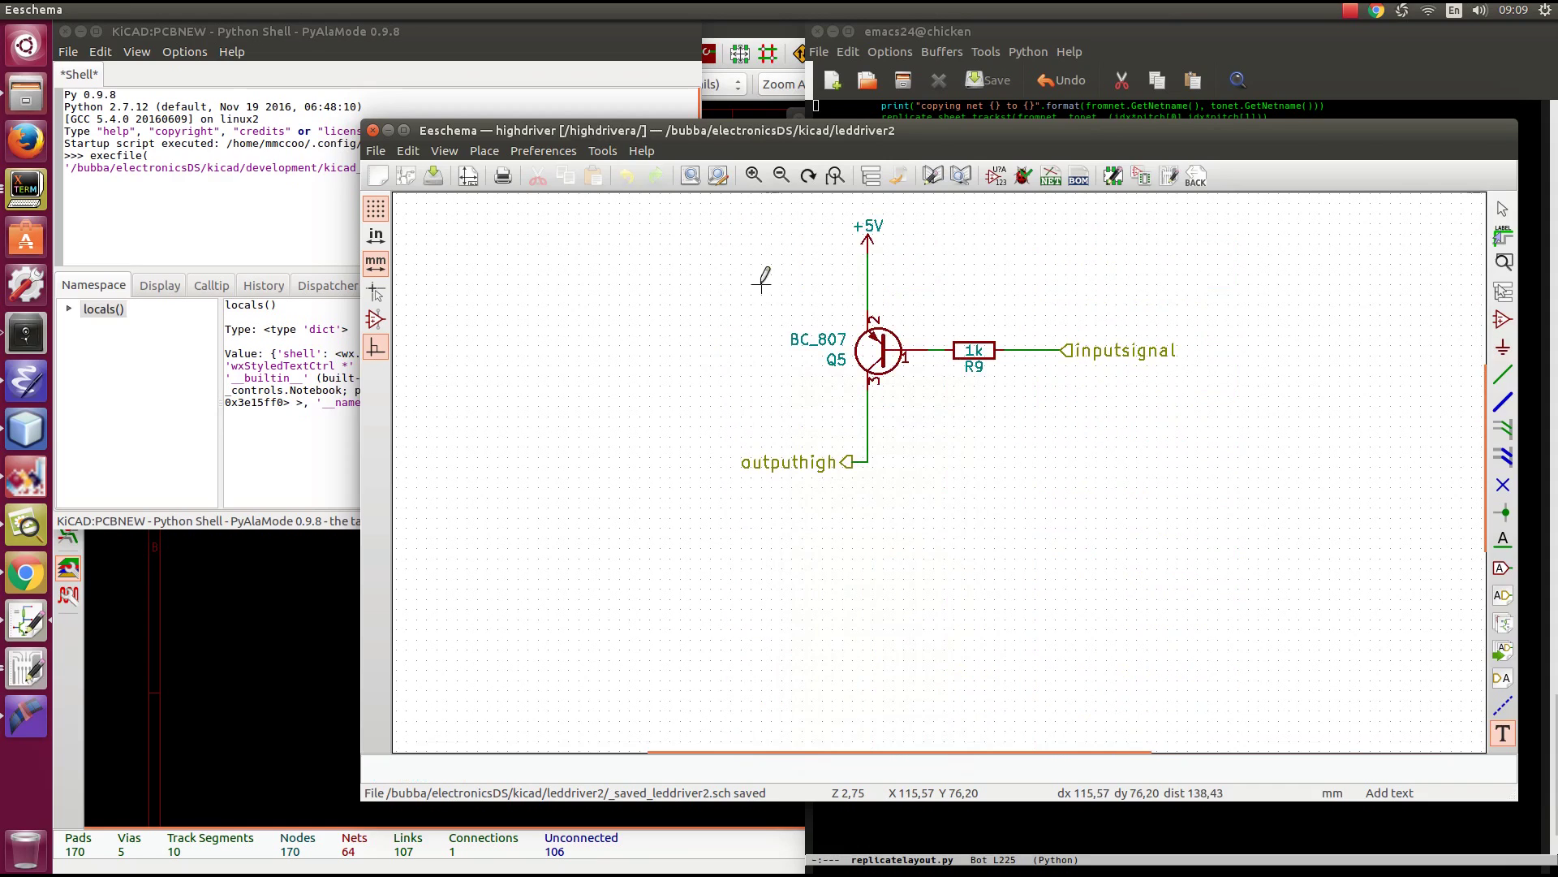
pyautogui.rightClick(713, 287)
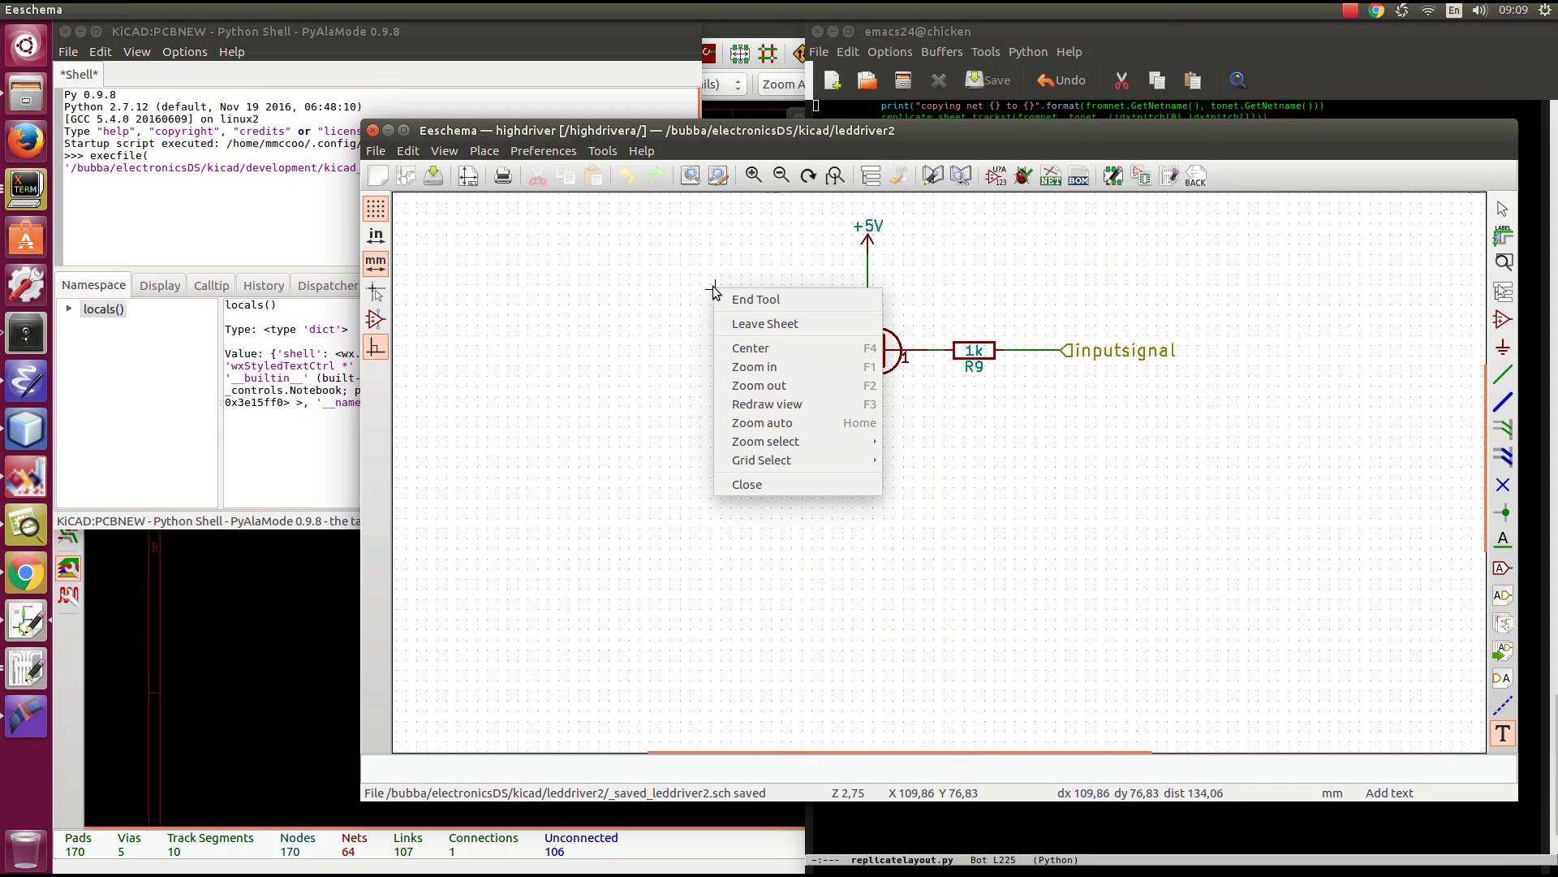
pyautogui.click(761, 325)
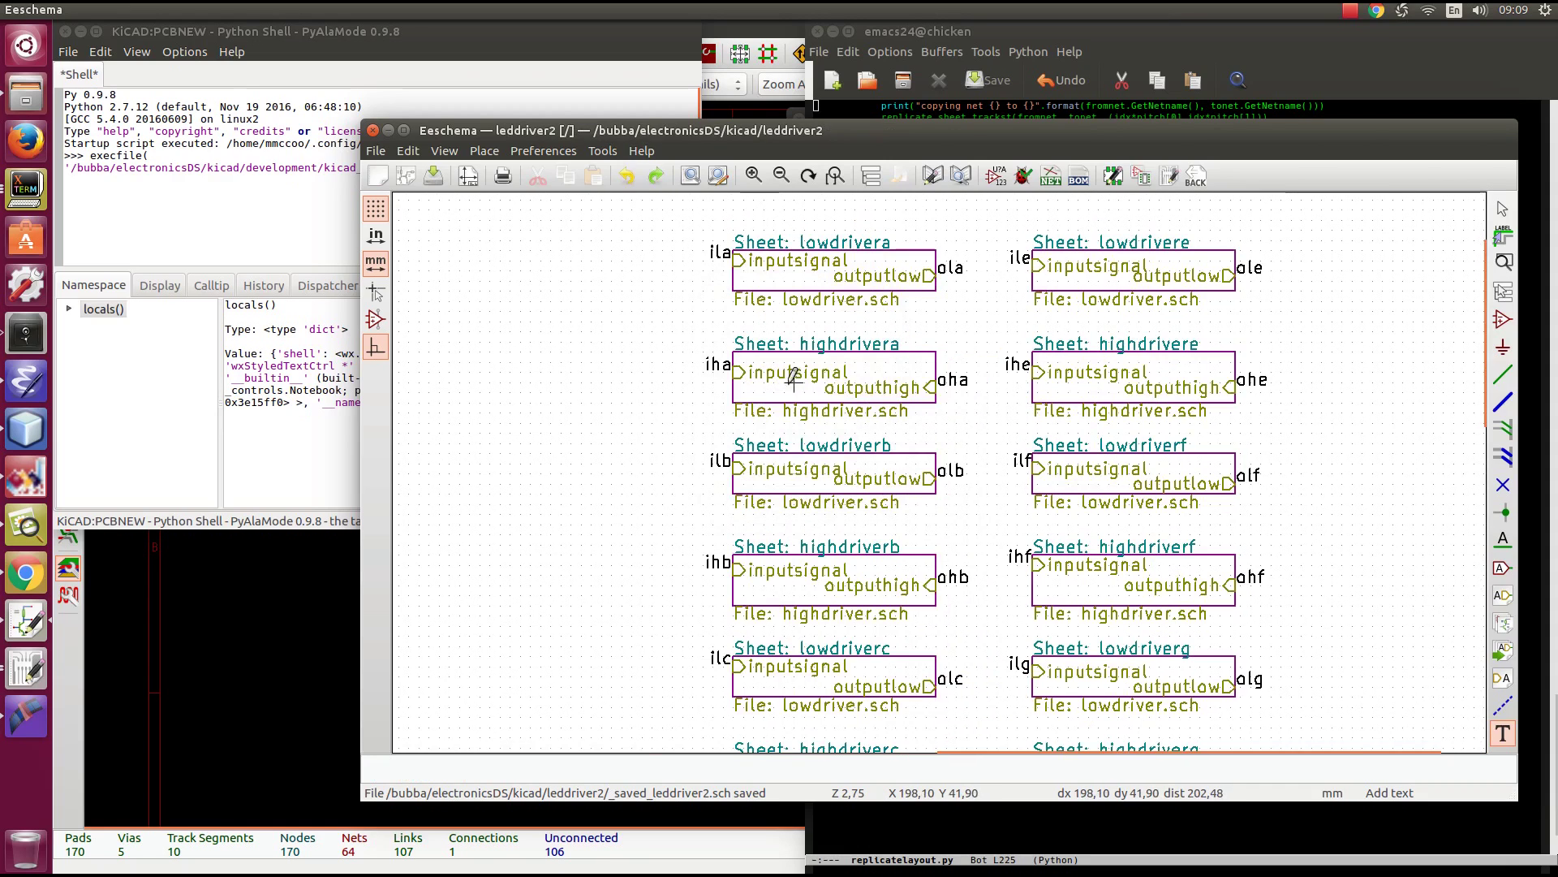
# Look at the board layout in Pcbnew, and read through replicatelayout.py in Emacs down to its place_instances calls
pyautogui.click(277, 647)
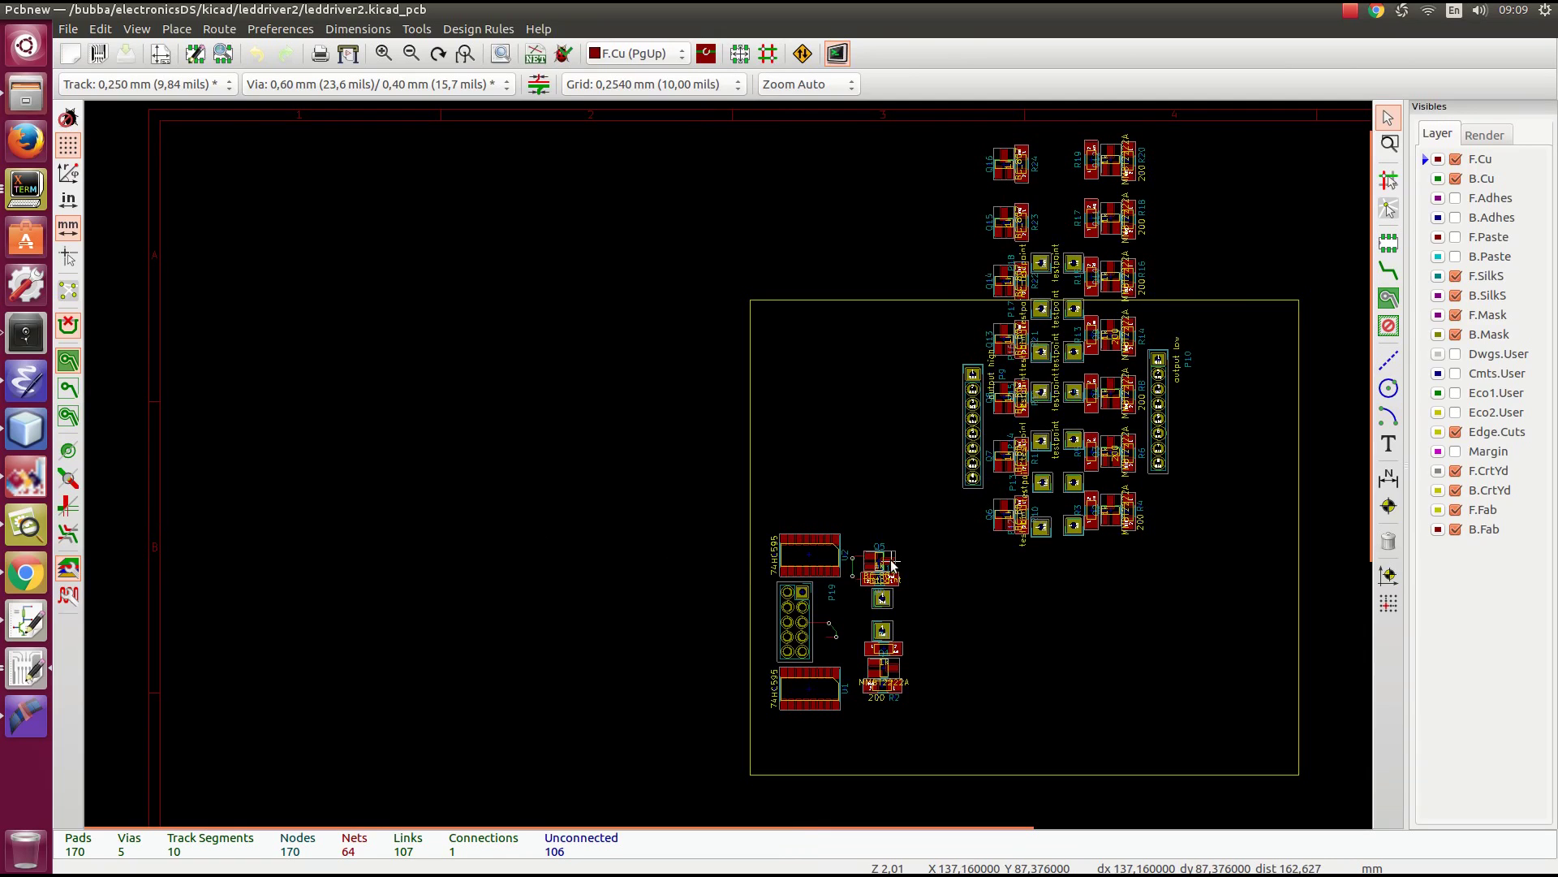
pyautogui.click(26, 381)
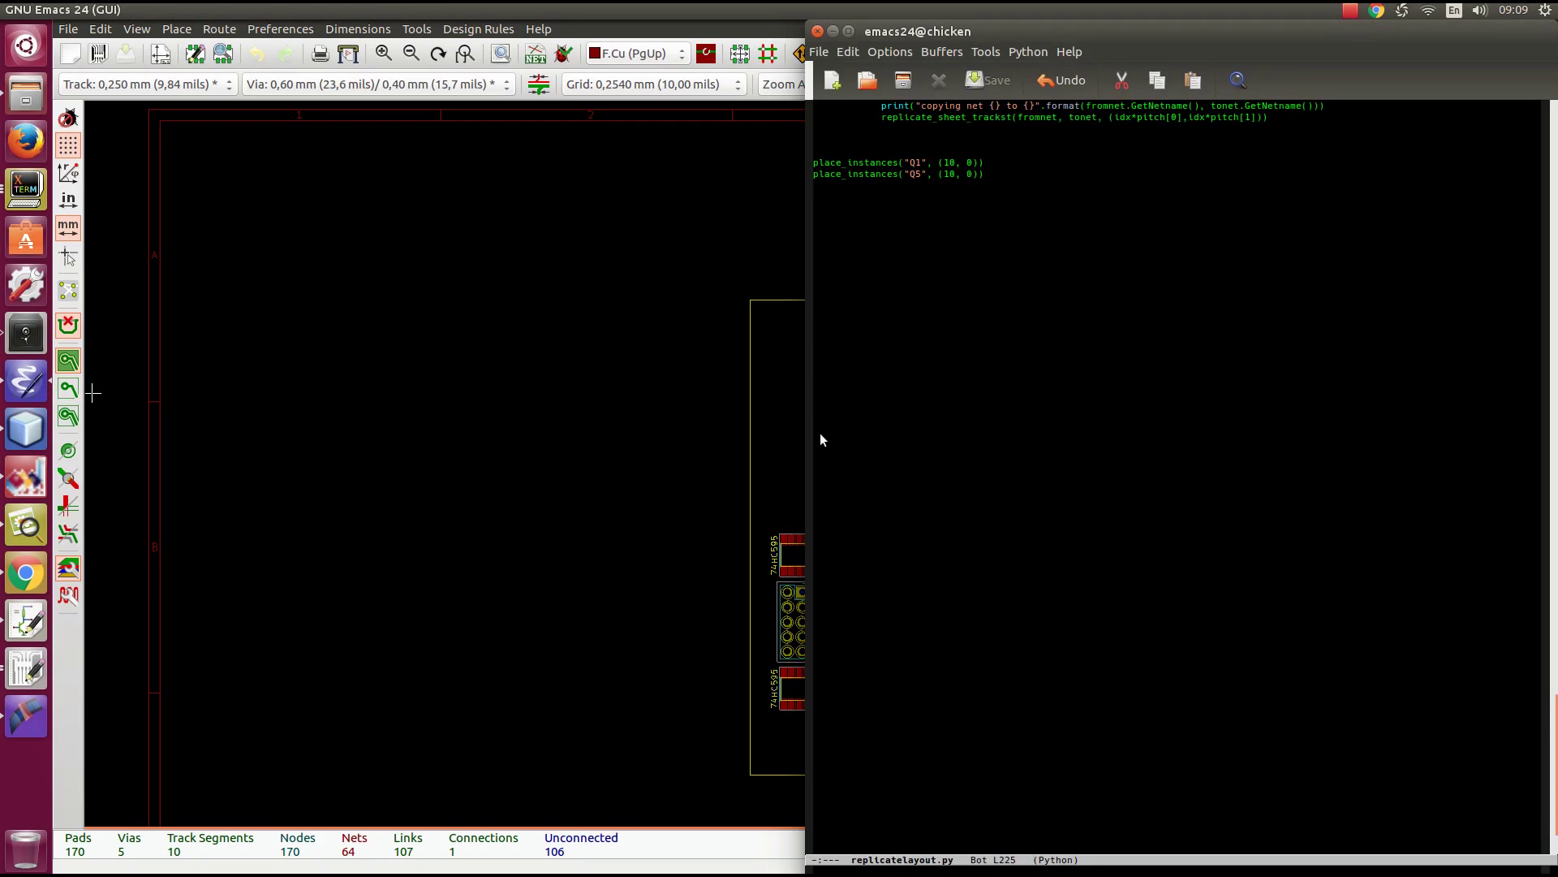
pyautogui.scroll(20, 940, 414)
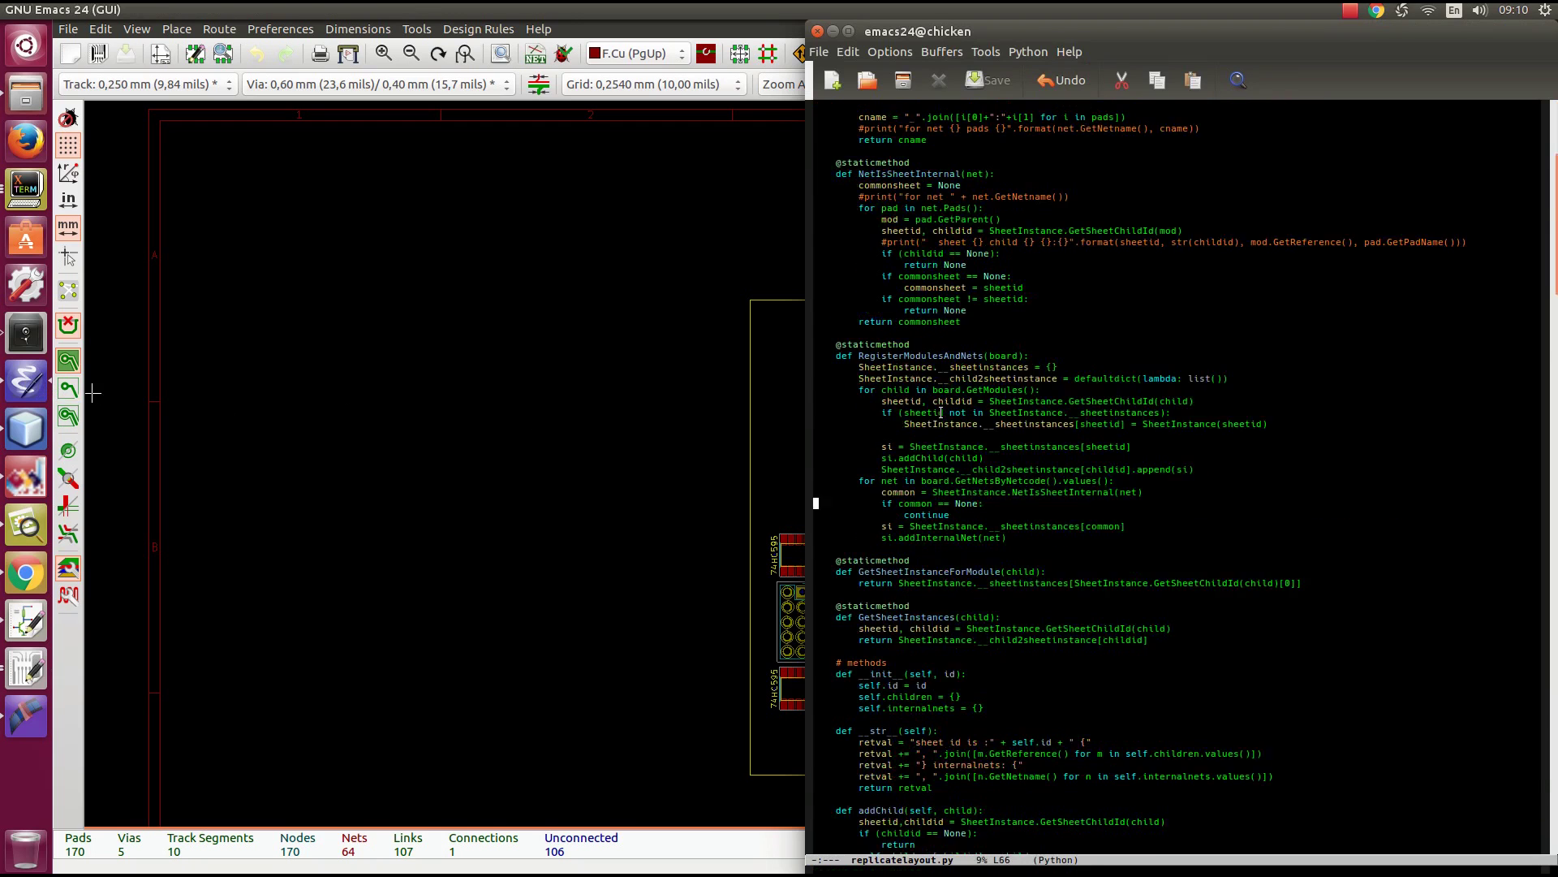
pyautogui.scroll(-15, 941, 413)
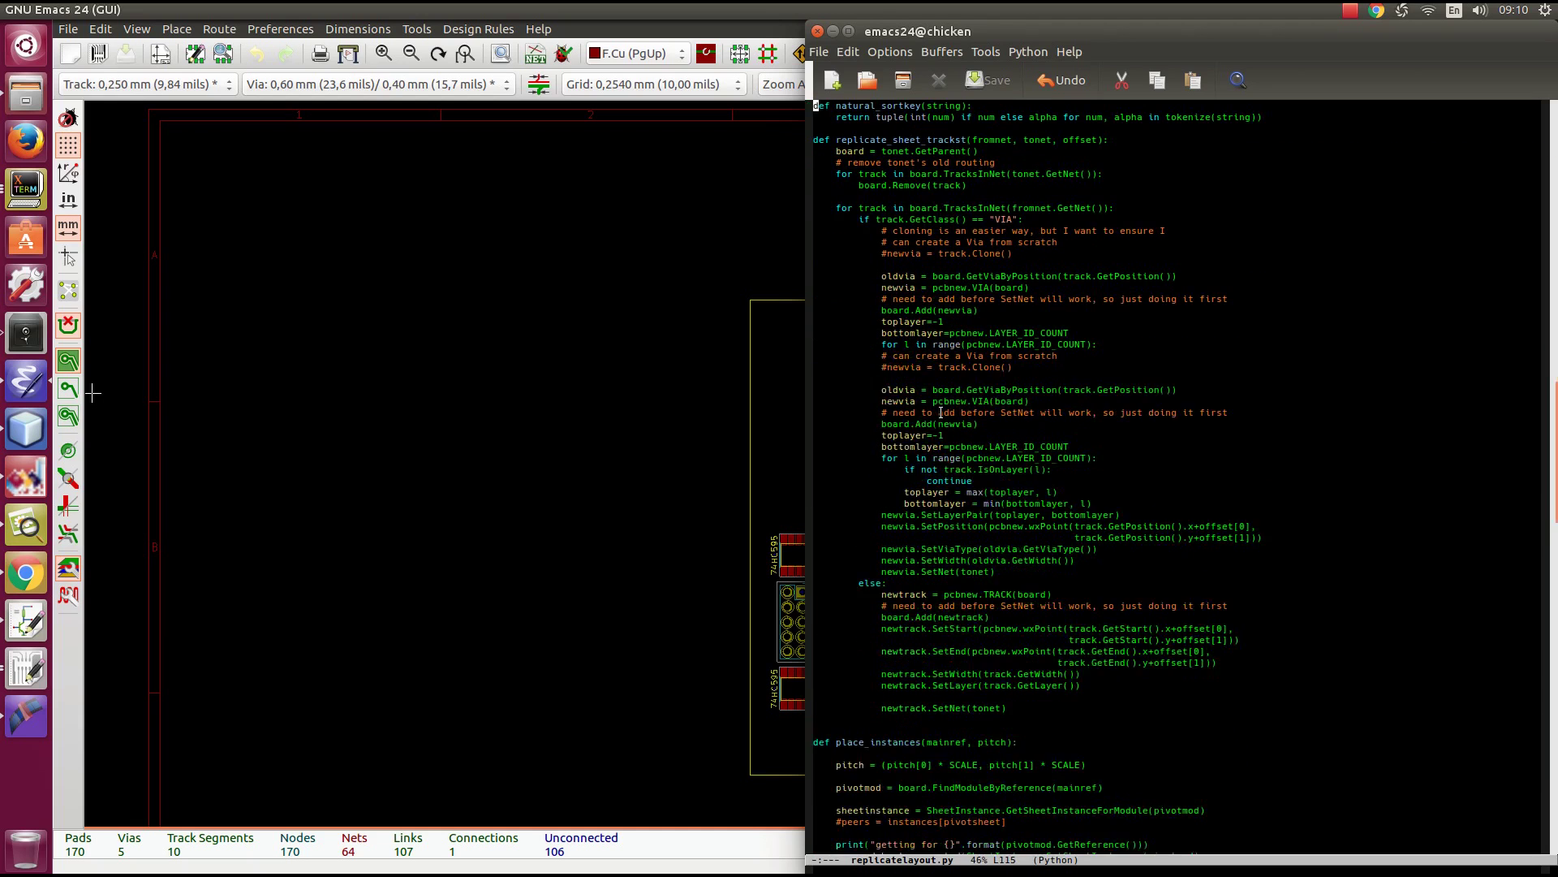
pyautogui.scroll(-10, 941, 414)
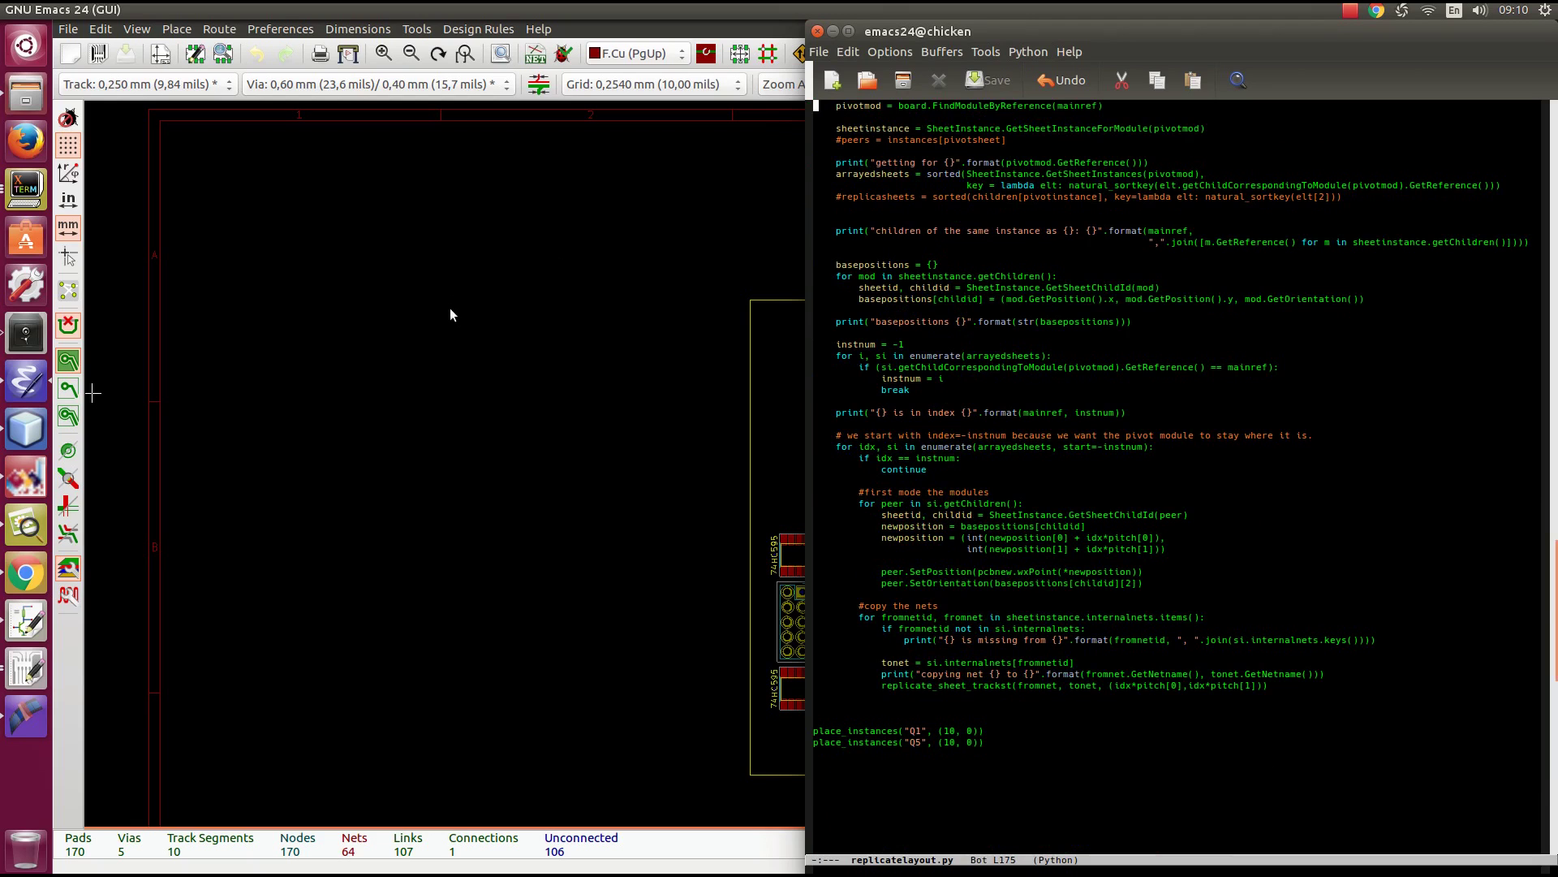
# Return to the Pcbnew board and examine the placed Q5 and Q1 driver circuits beside U2, P19 and U1
pyautogui.click(406, 442)
pyautogui.moveTo(824, 528); pyautogui.dragTo(271, 463, button='middle')
pyautogui.scroll(1, 271, 462)
pyautogui.scroll(2, 776, 511)
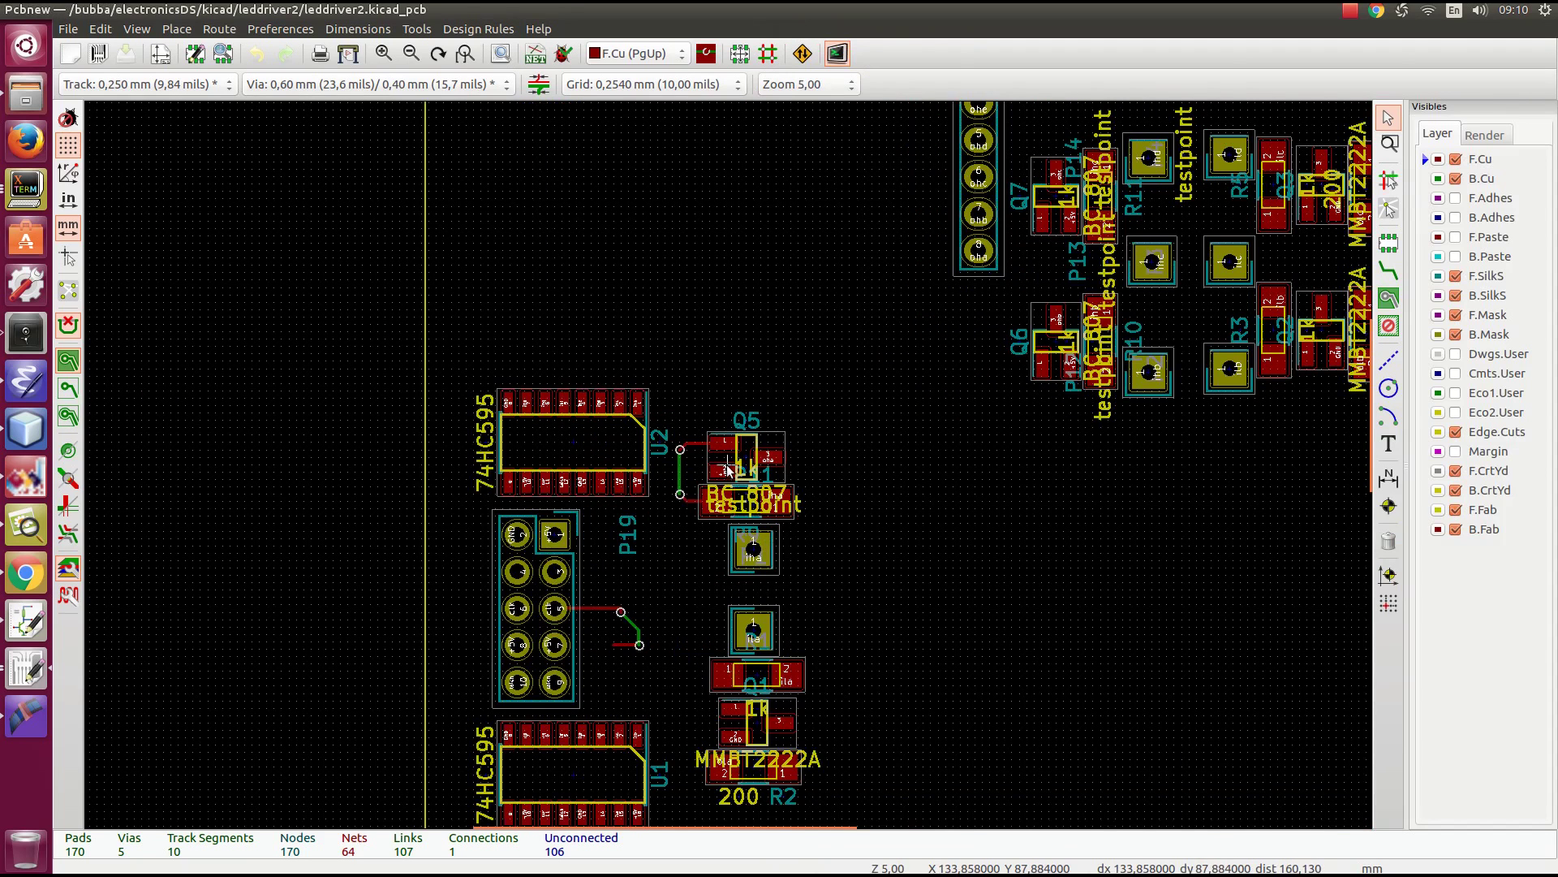
pyautogui.moveTo(727, 479); pyautogui.dragTo(718, 410, button='middle')
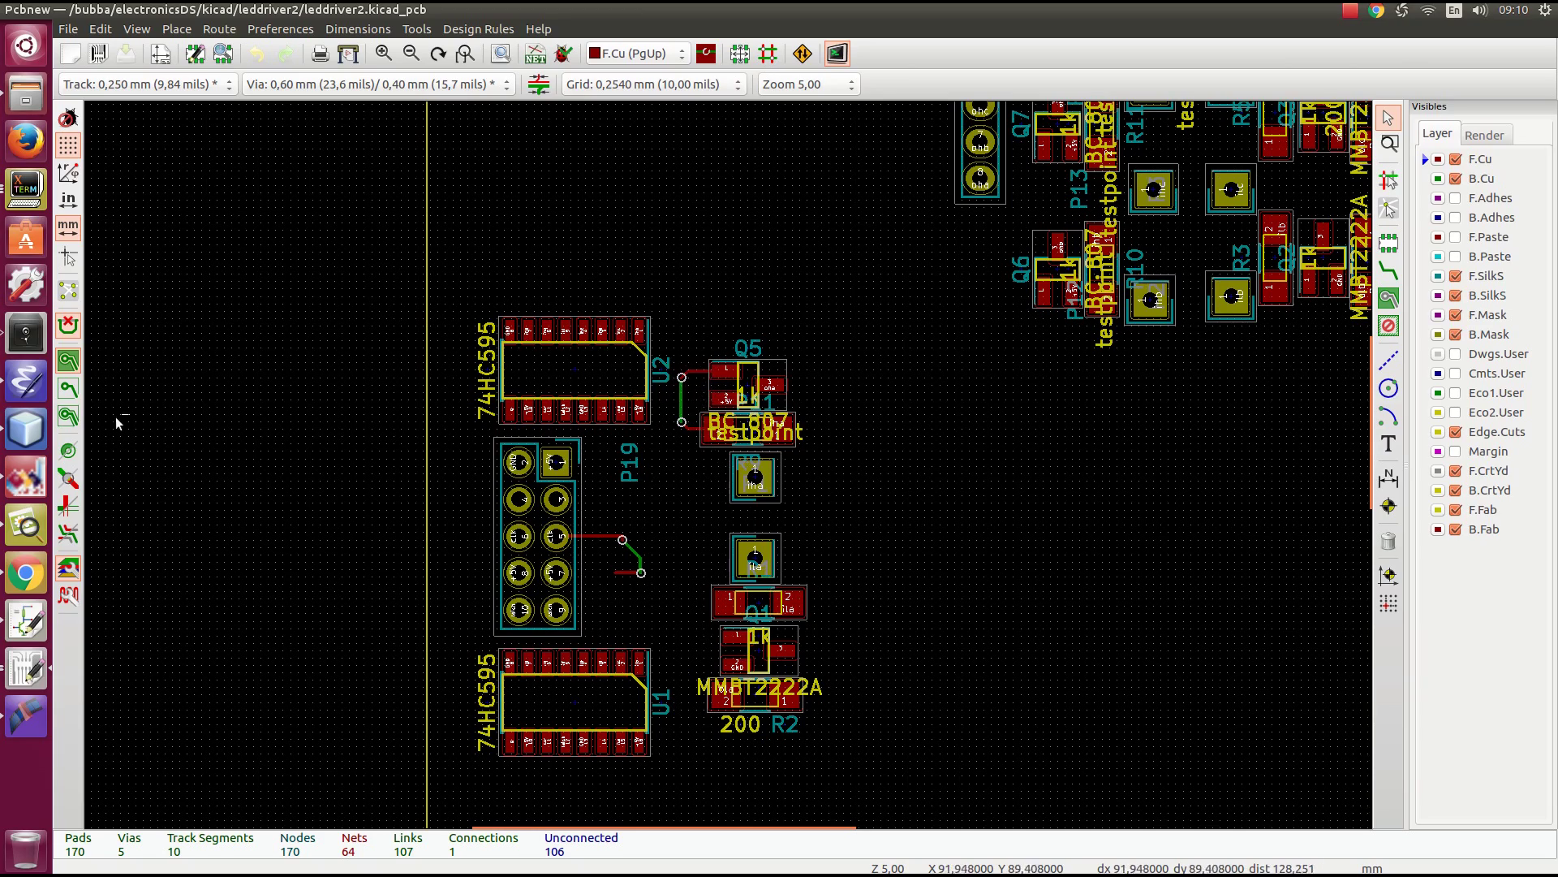
# Run replicatelayout.py with the prepared execfile command in the KiCad Python shell, and redraw the board to show the replicated driver circuits
pyautogui.click(26, 668)
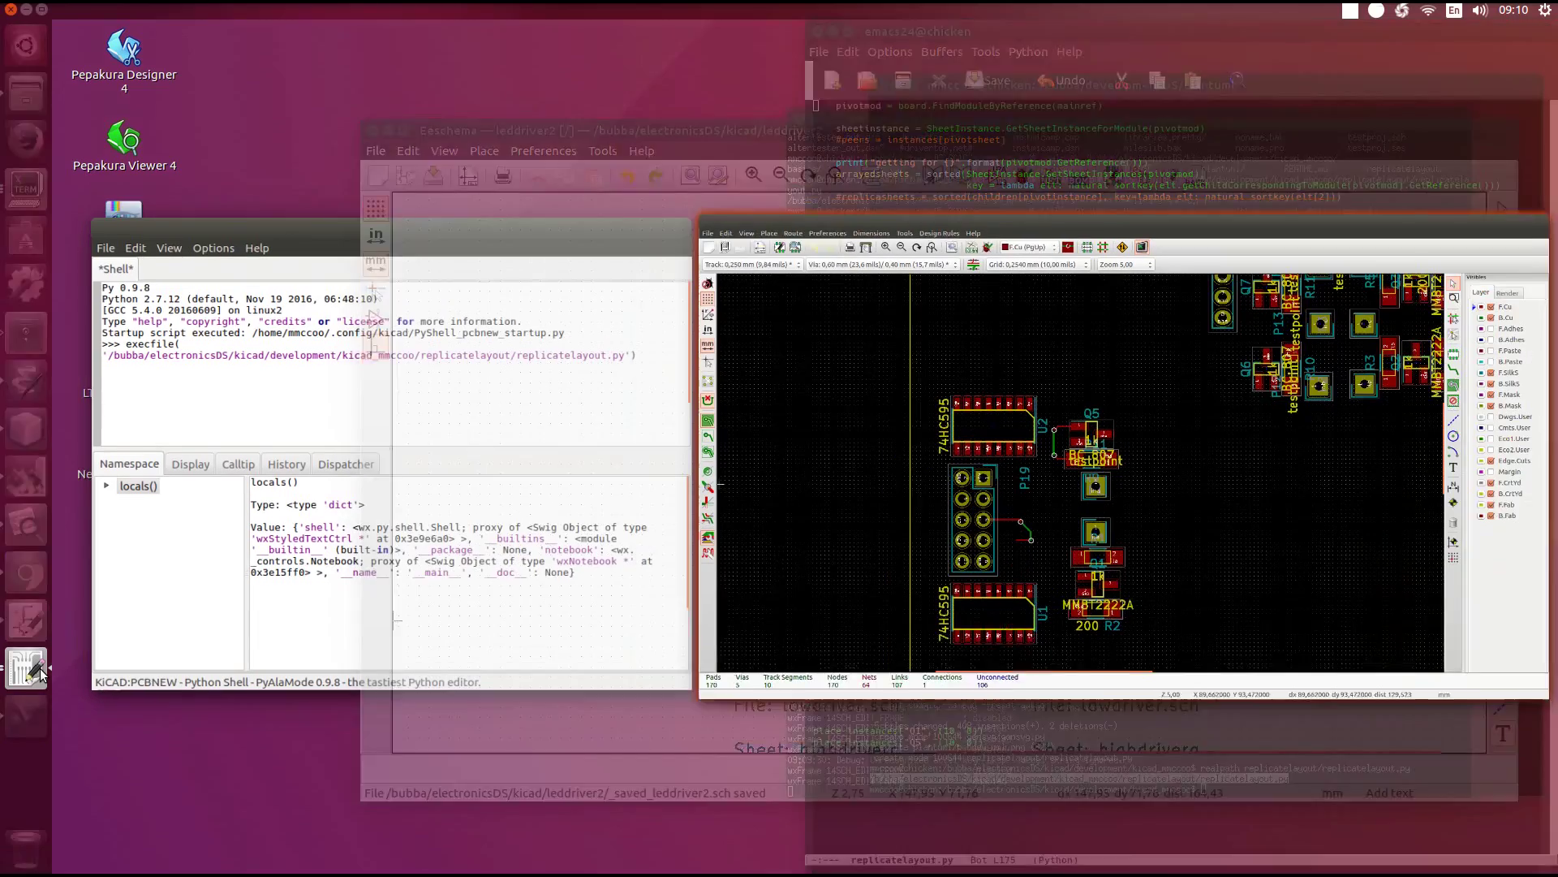
pyautogui.click(265, 446)
pyautogui.moveTo(325, 33); pyautogui.dragTo(1138, 55)
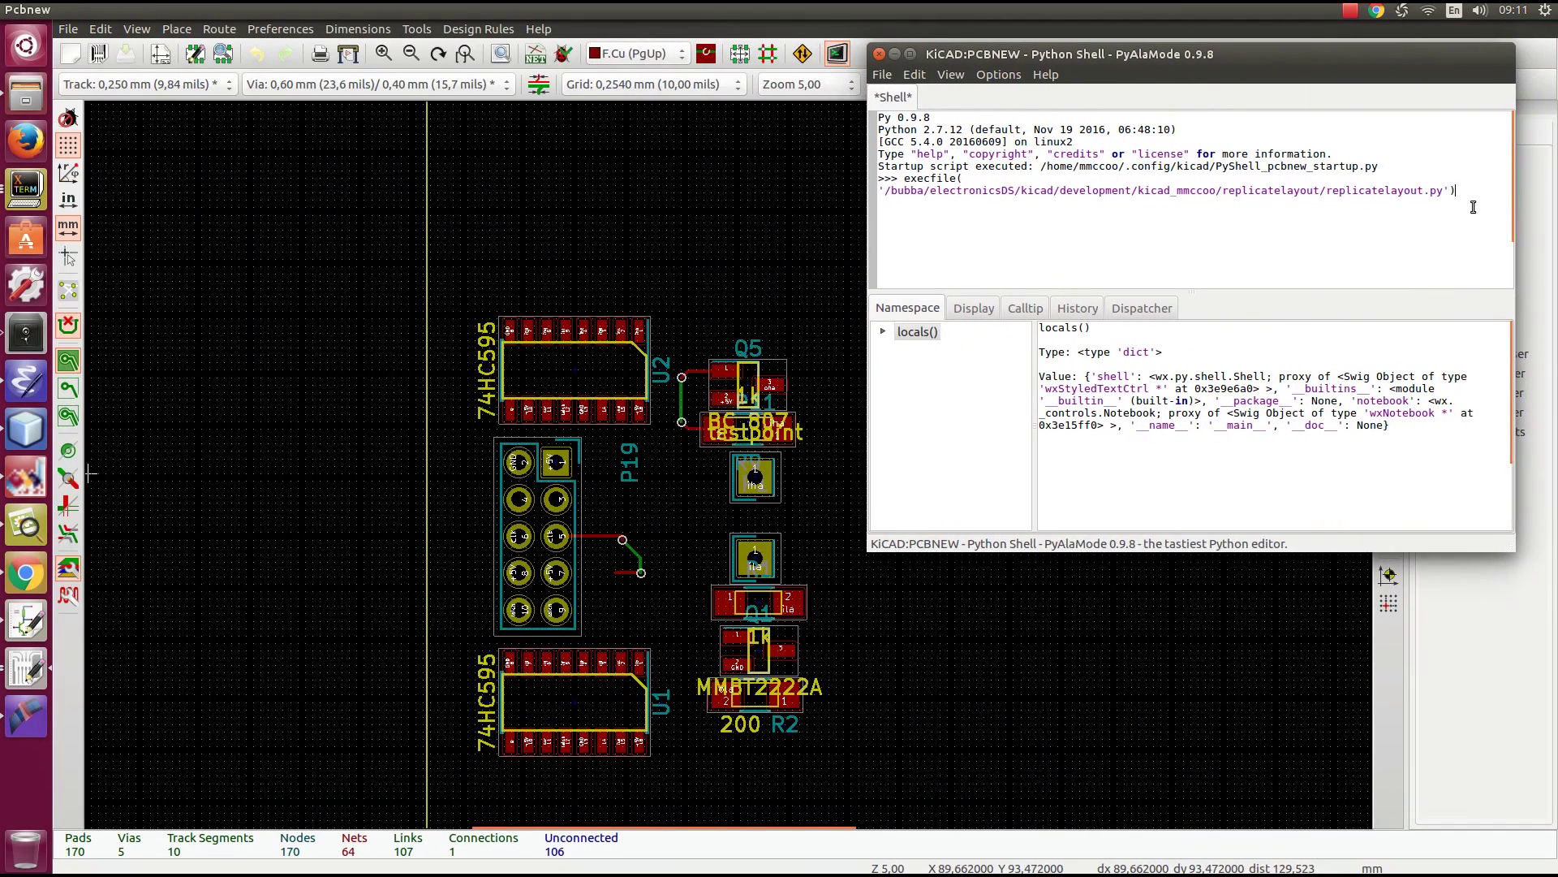
pyautogui.press('Return')
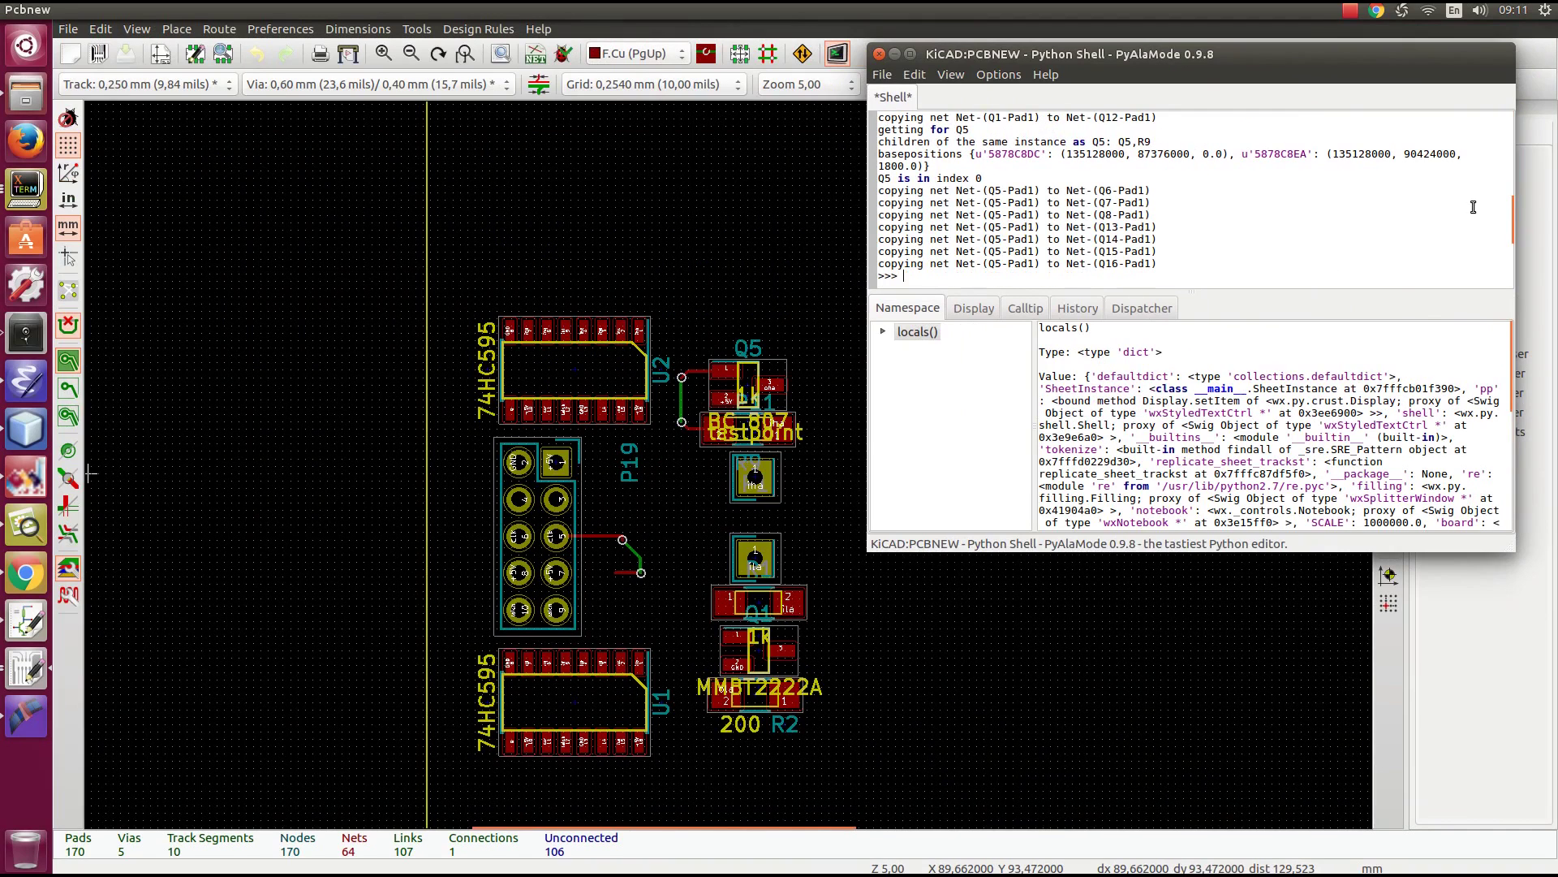
pyautogui.click(136, 30)
pyautogui.click(156, 109)
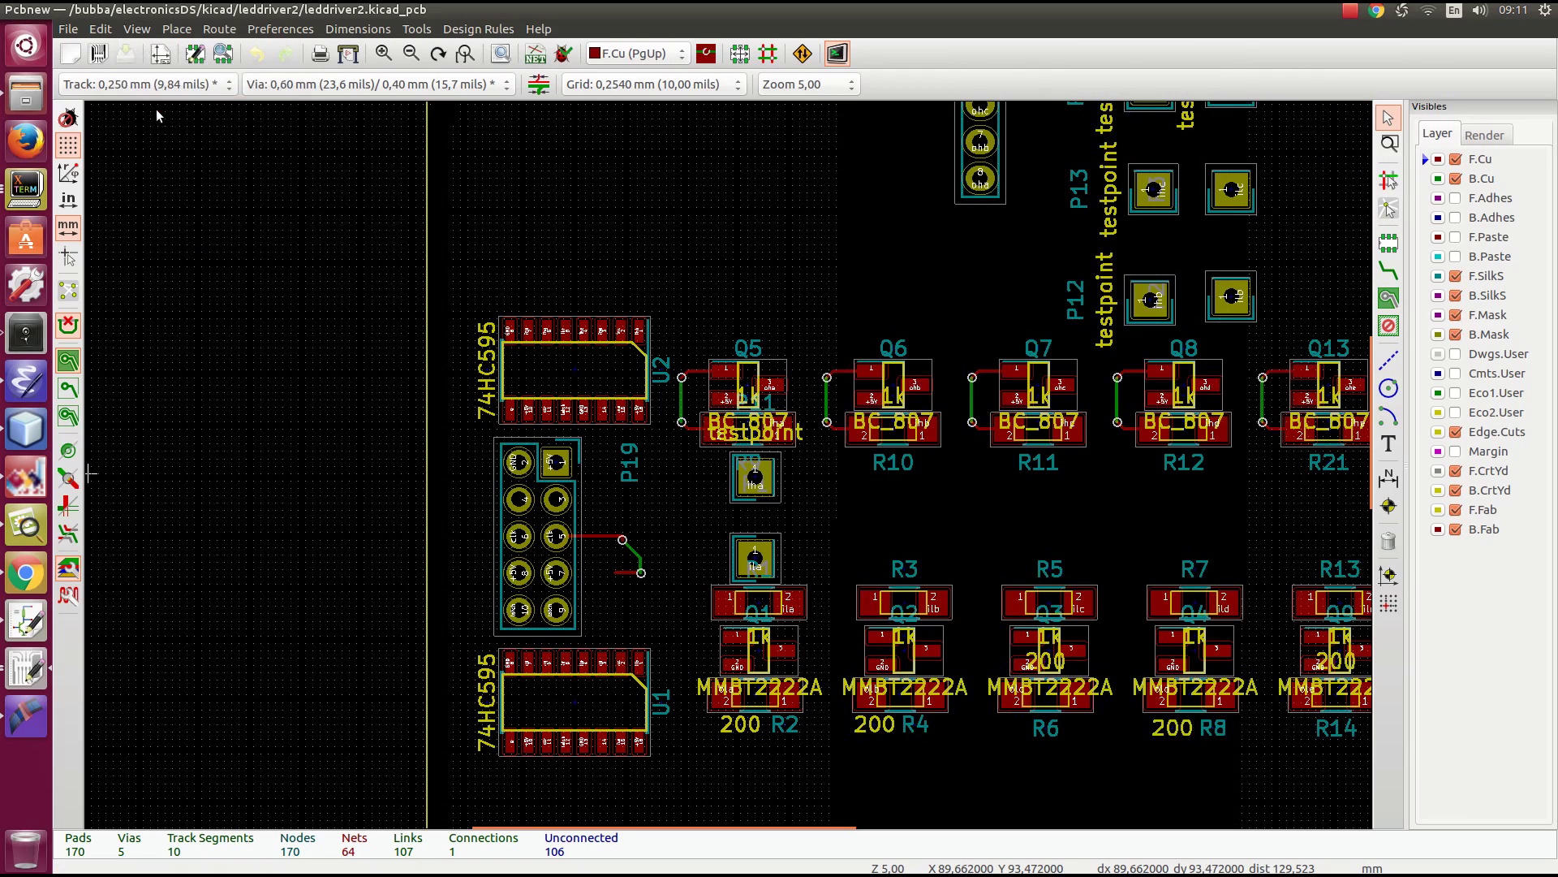
pyautogui.scroll(-2, 727, 464)
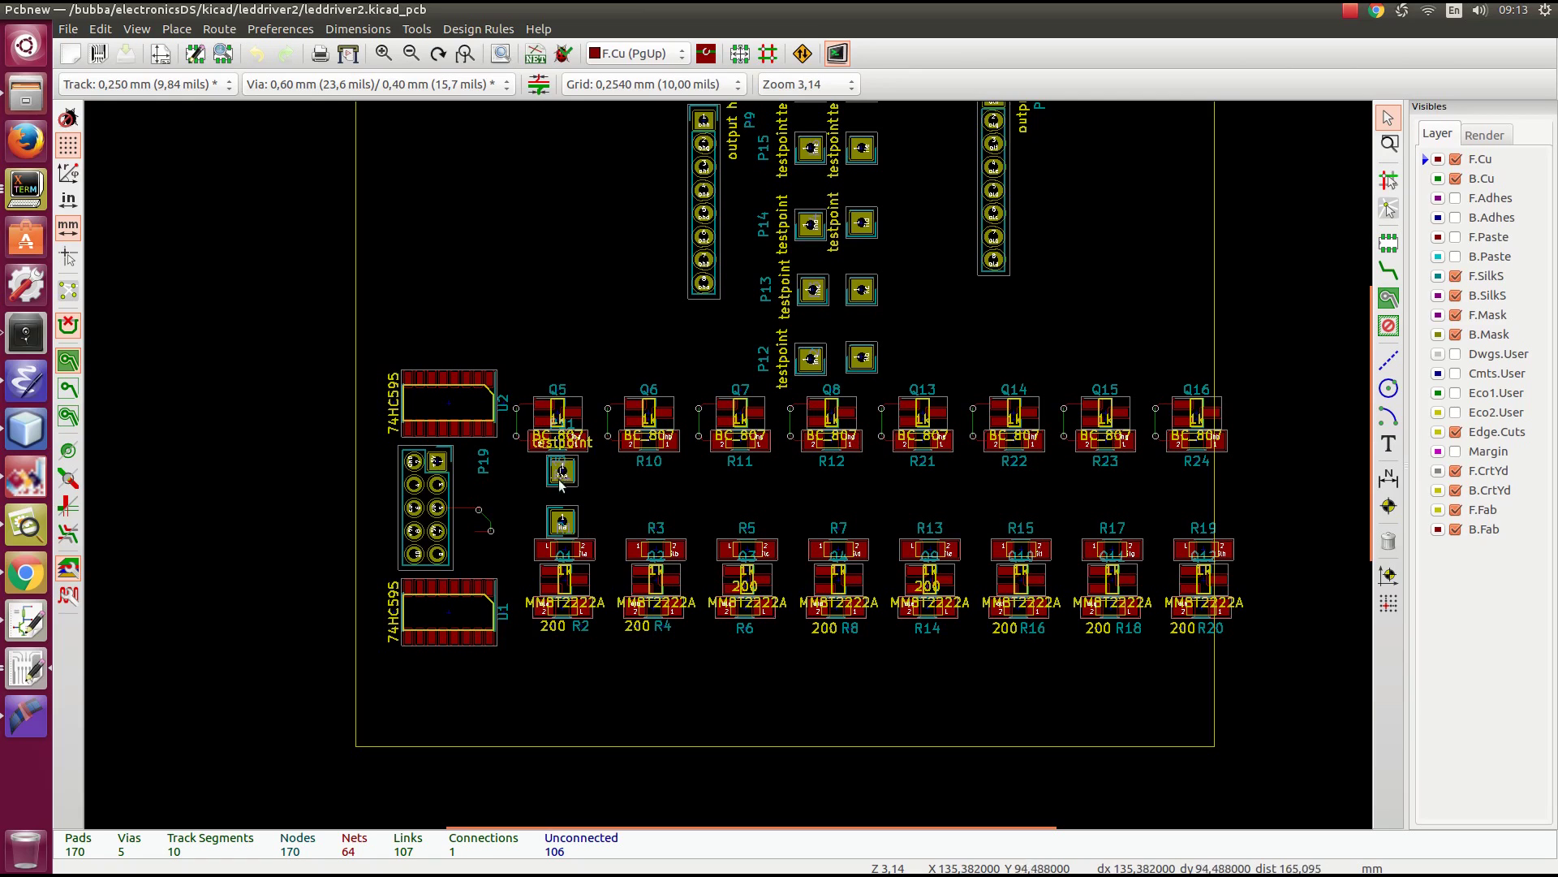
# Switch to Emacs and highlight the place_instances calls for Q1 and Q5 in replicatelayout.py
pyautogui.click(30, 388)
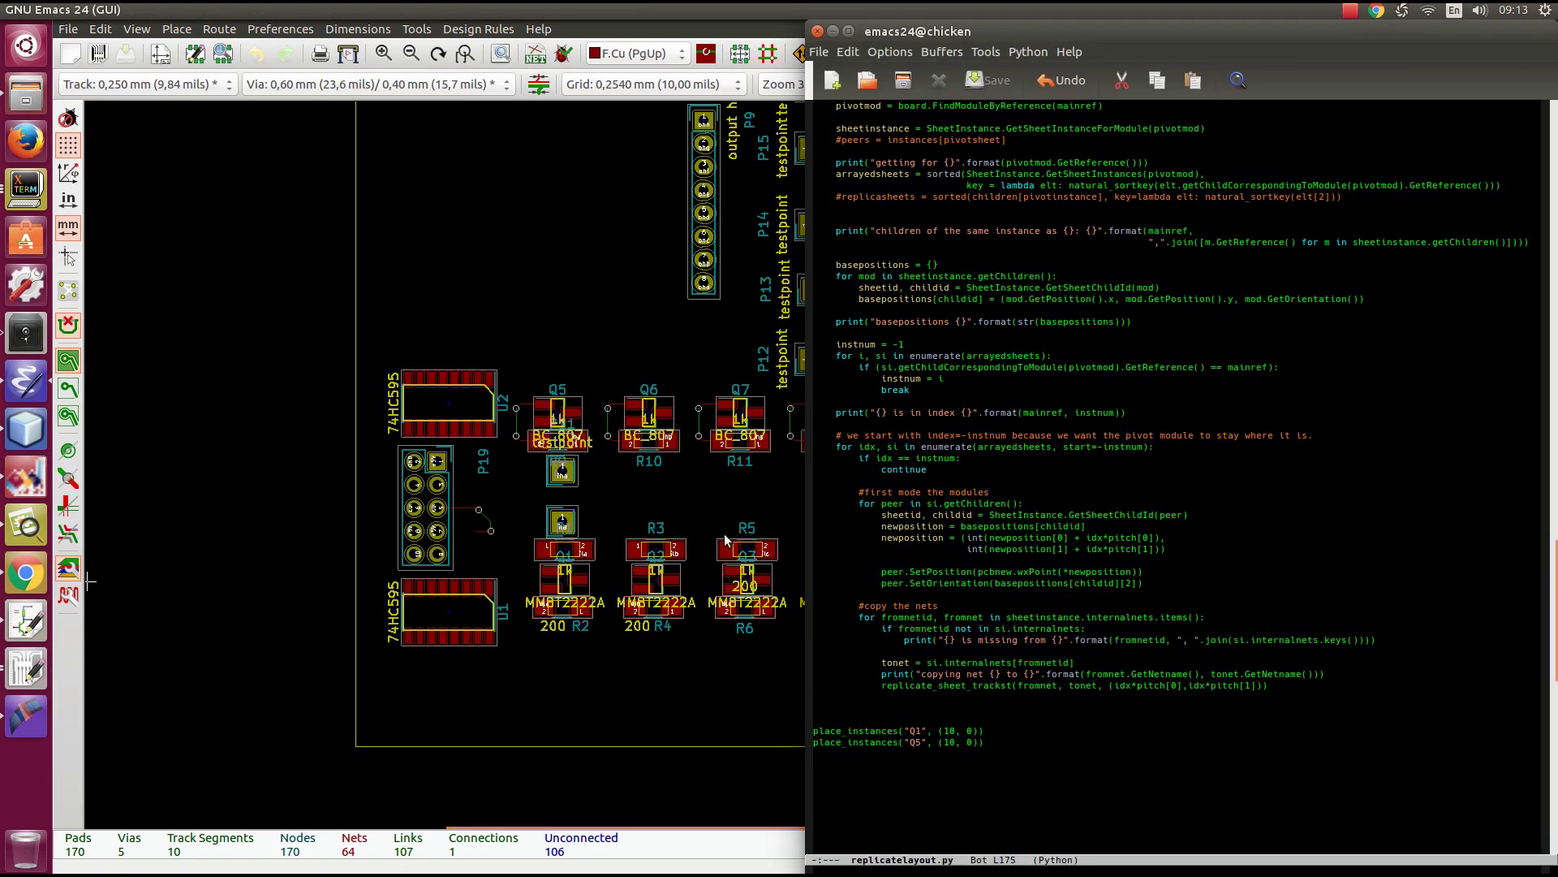
pyautogui.click(822, 731)
pyautogui.moveTo(821, 730); pyautogui.dragTo(983, 731)
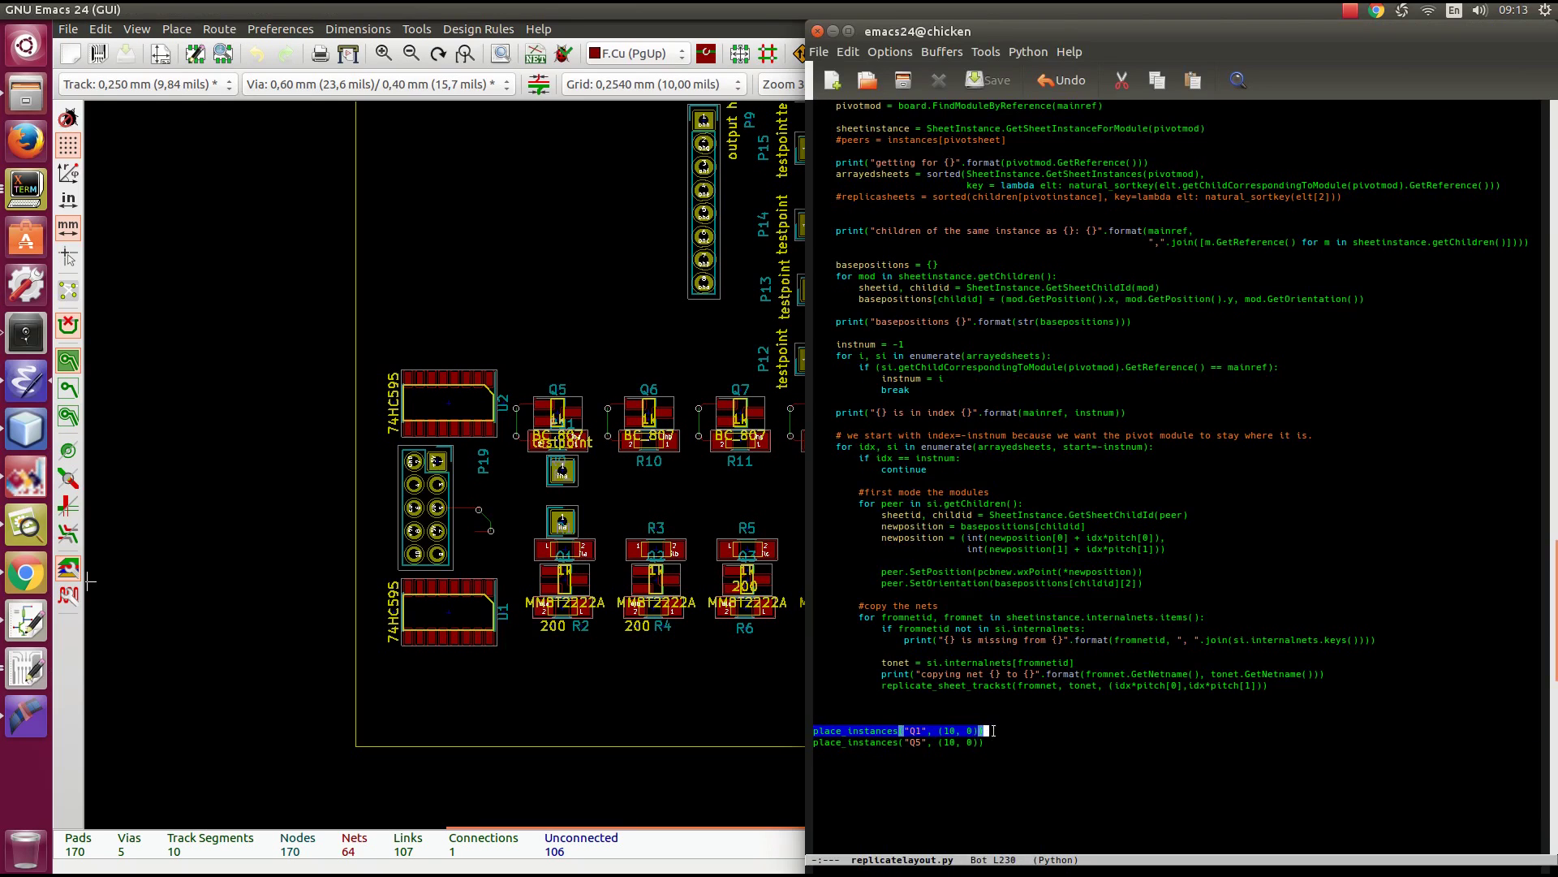
pyautogui.moveTo(859, 744); pyautogui.dragTo(986, 743)
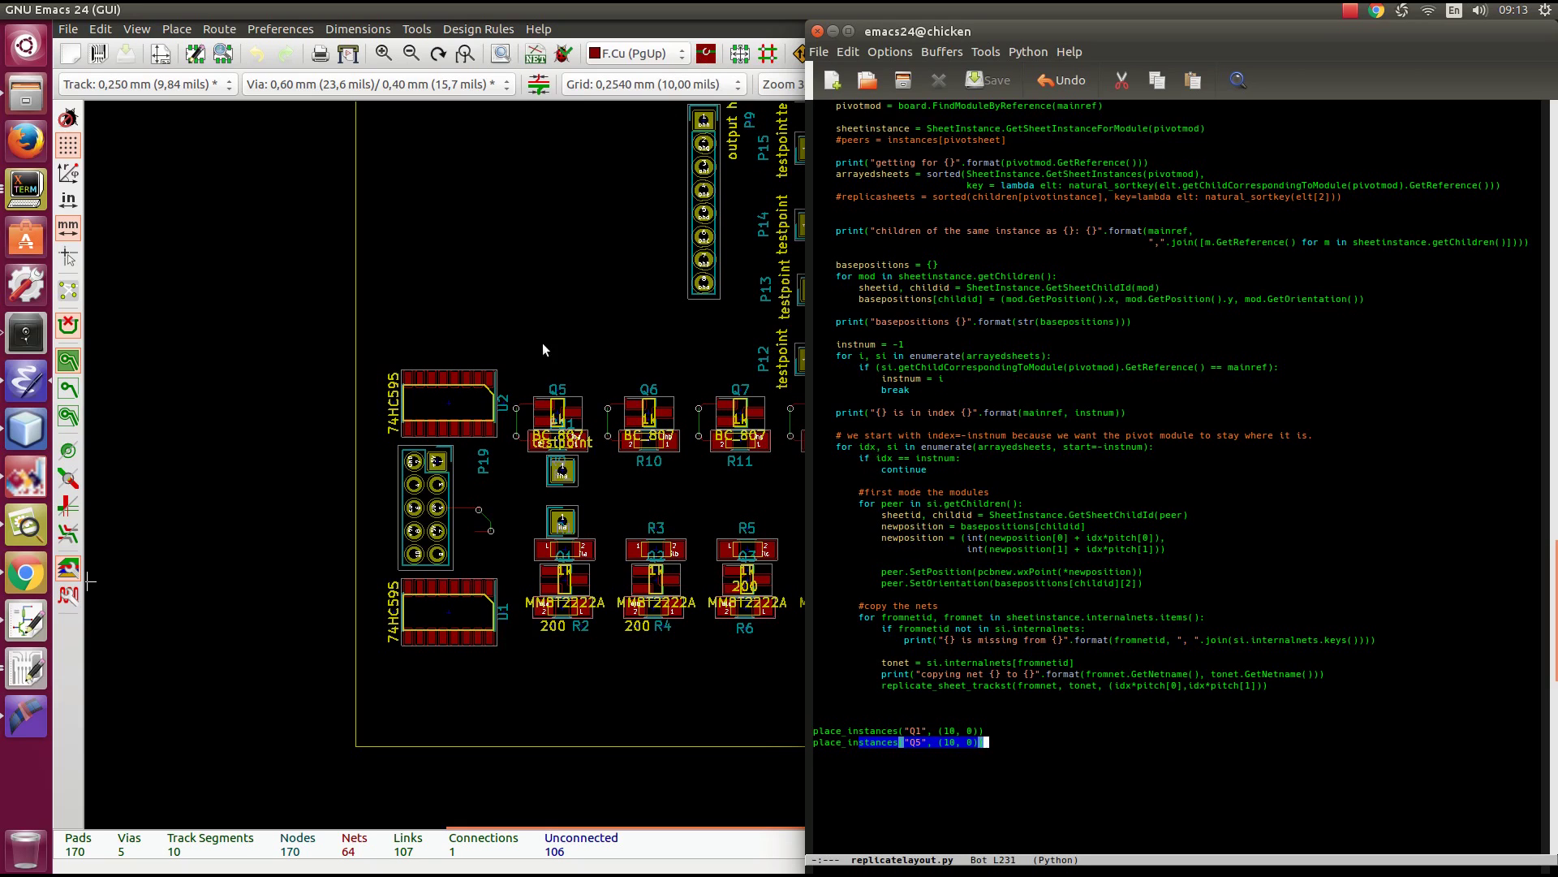
# Open the lowdrivera sheet in Eeschema to examine the Q1 circuit, and switch back to the Pcbnew board
pyautogui.click(24, 627)
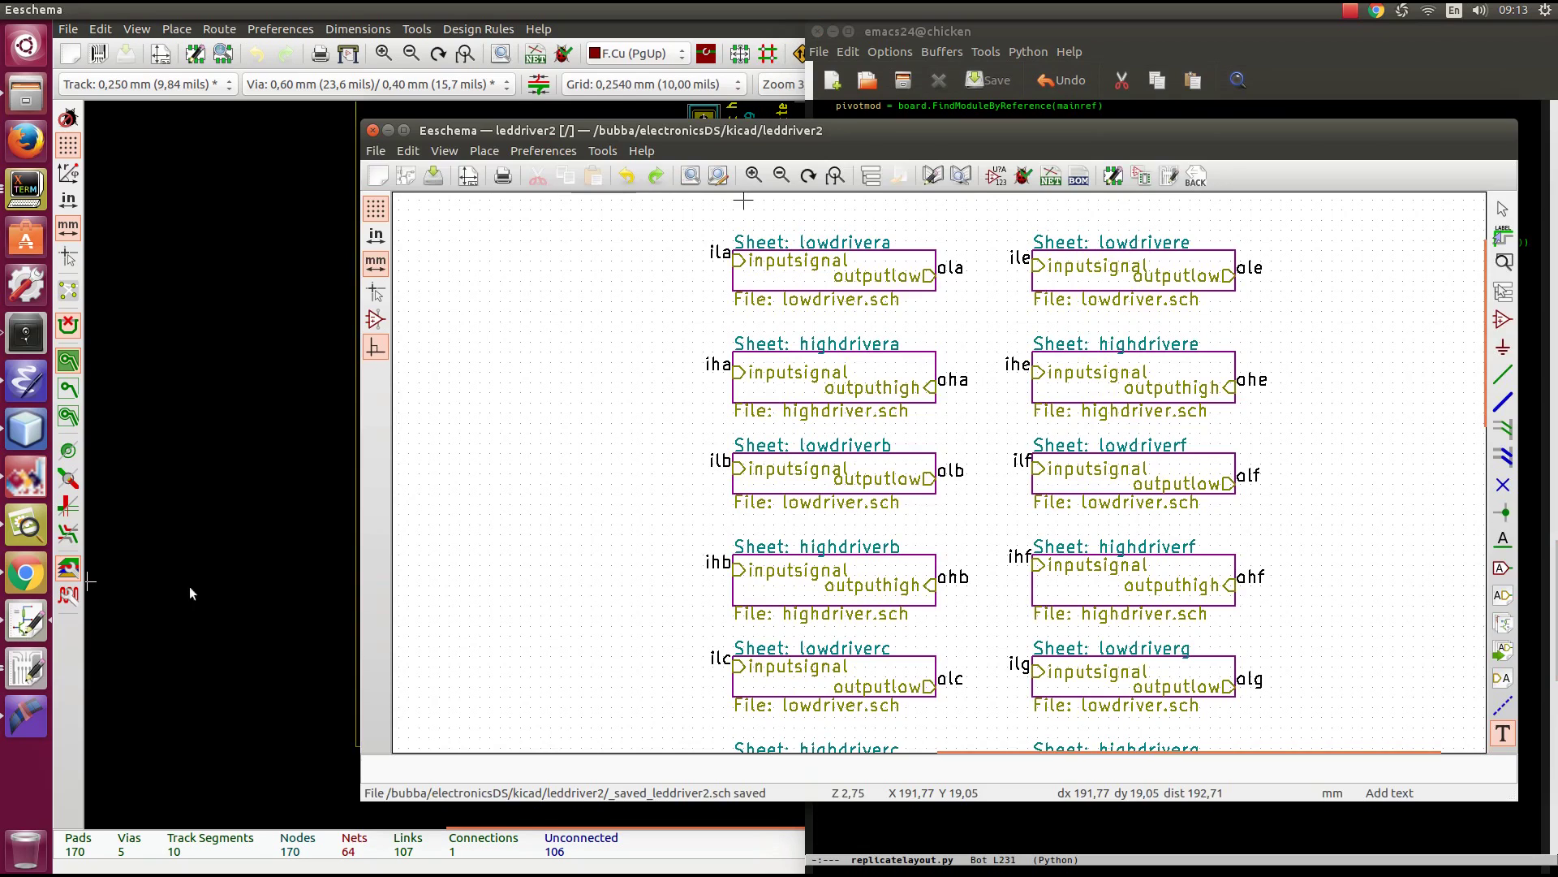
pyautogui.rightClick(753, 279)
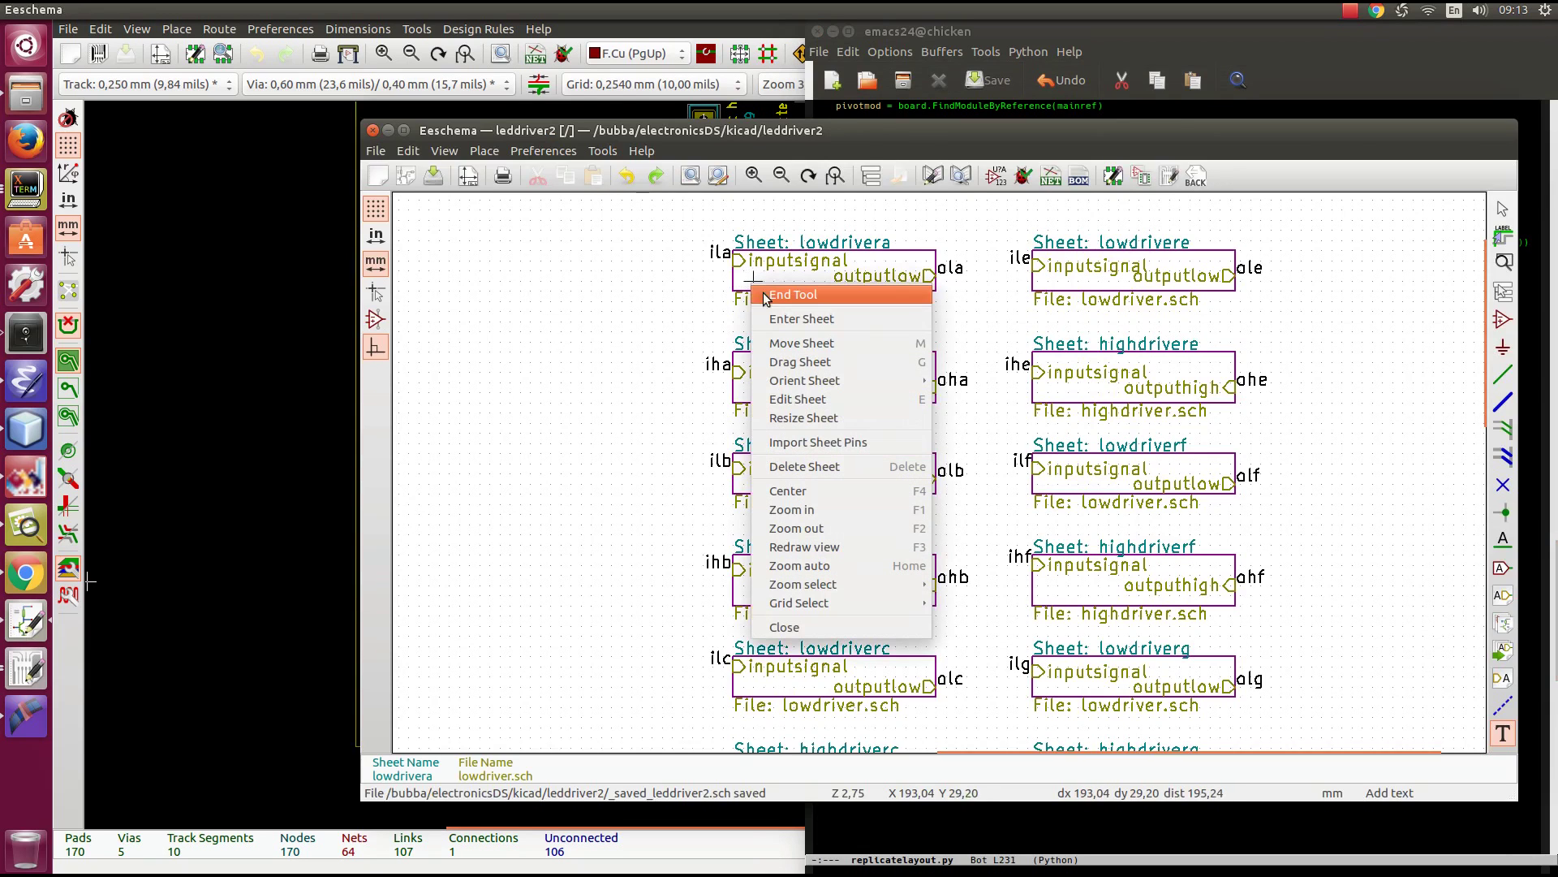
pyautogui.click(784, 319)
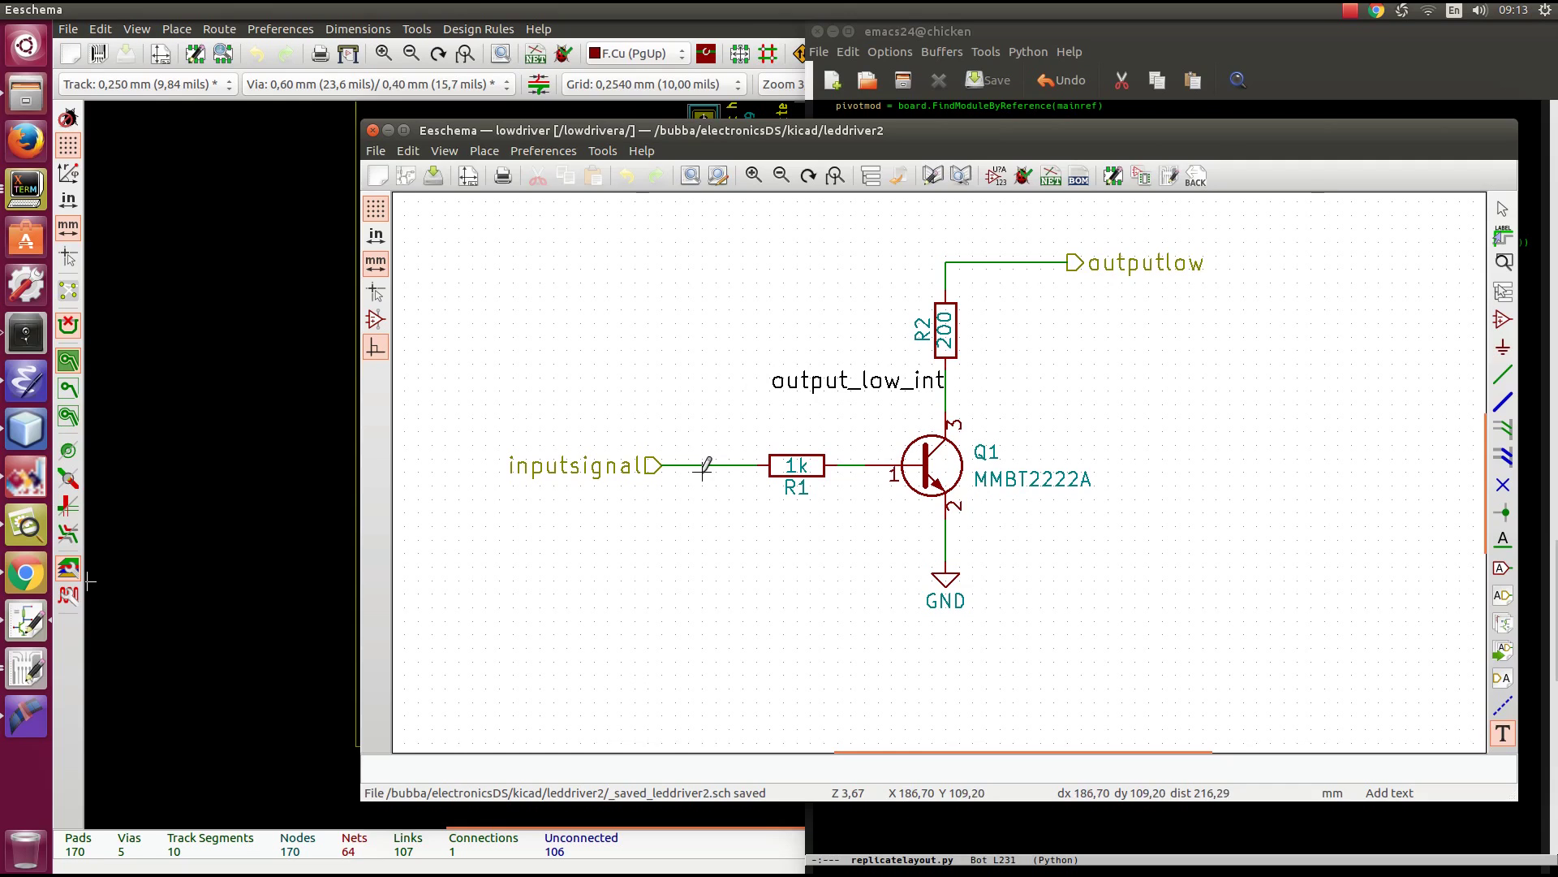
pyautogui.click(668, 12)
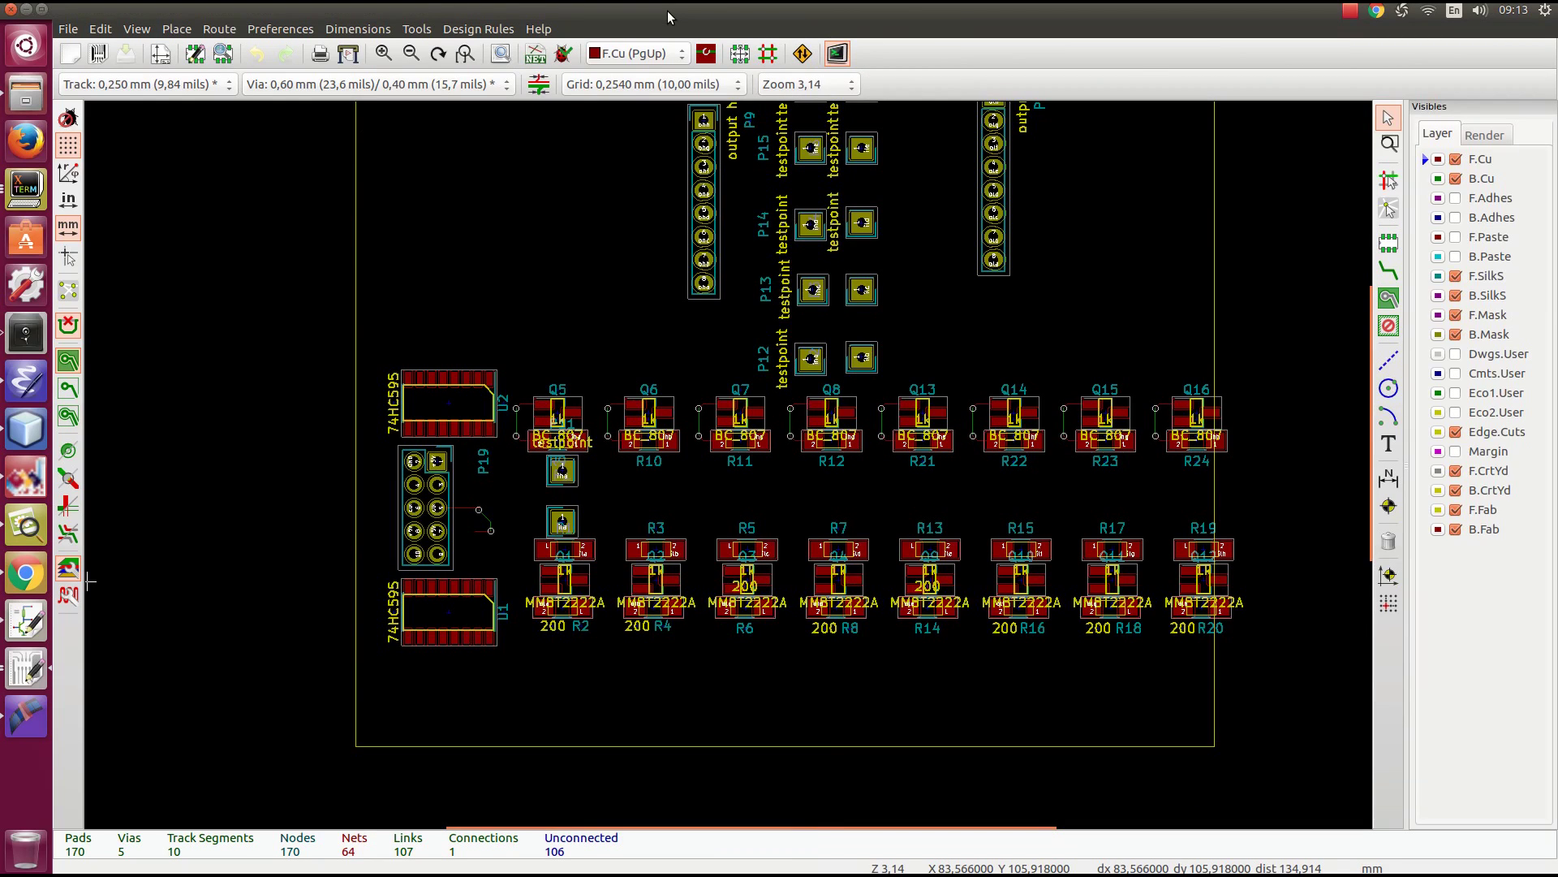